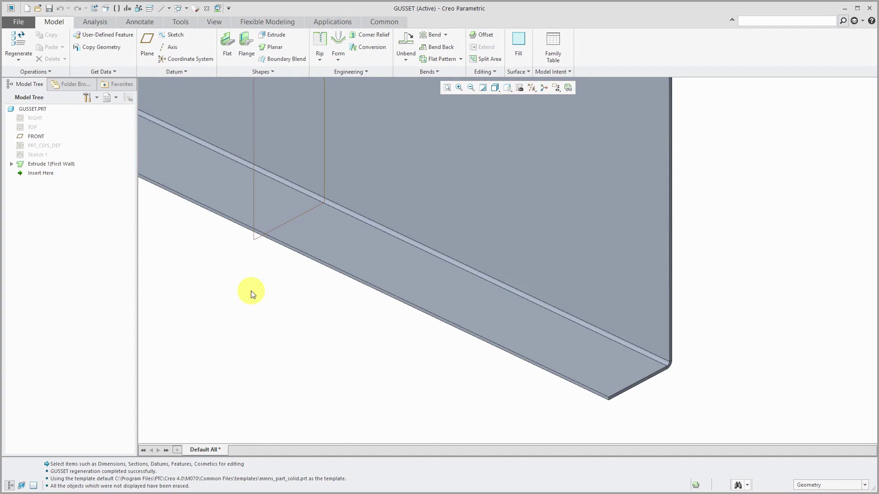
Step: Create a new solid part named gusset-form
click(25, 7)
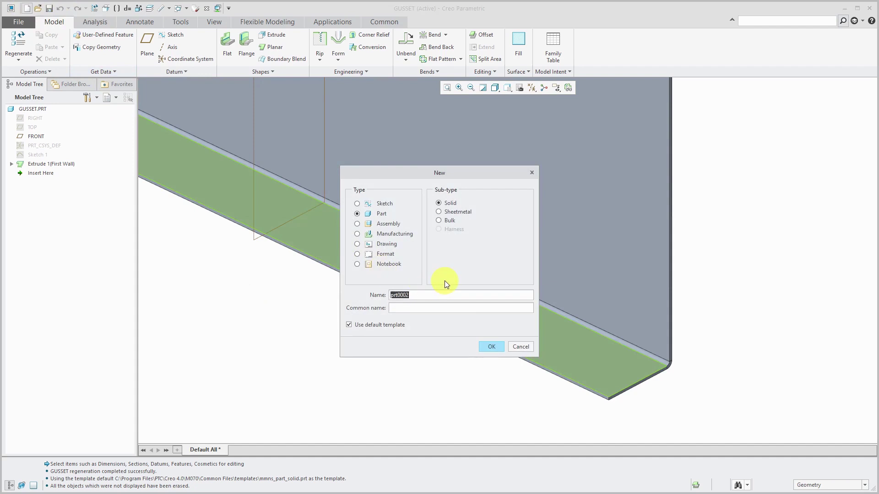
text(g)
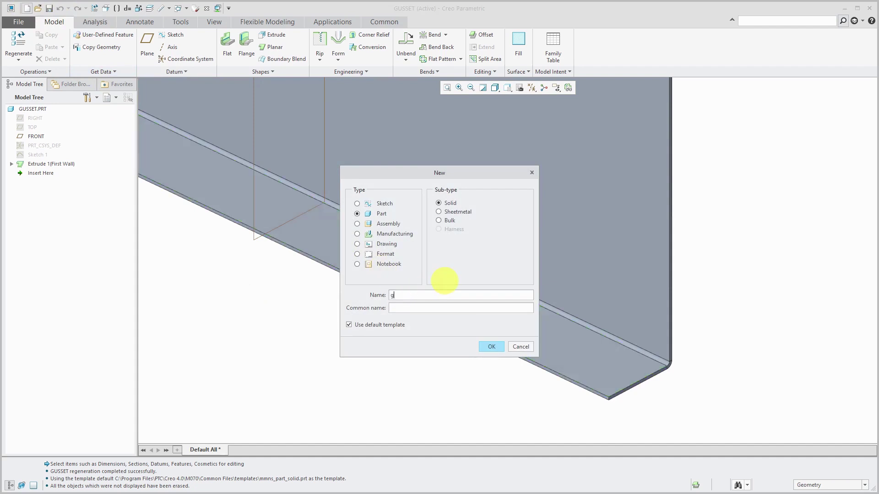
text(usset-form)
click(485, 347)
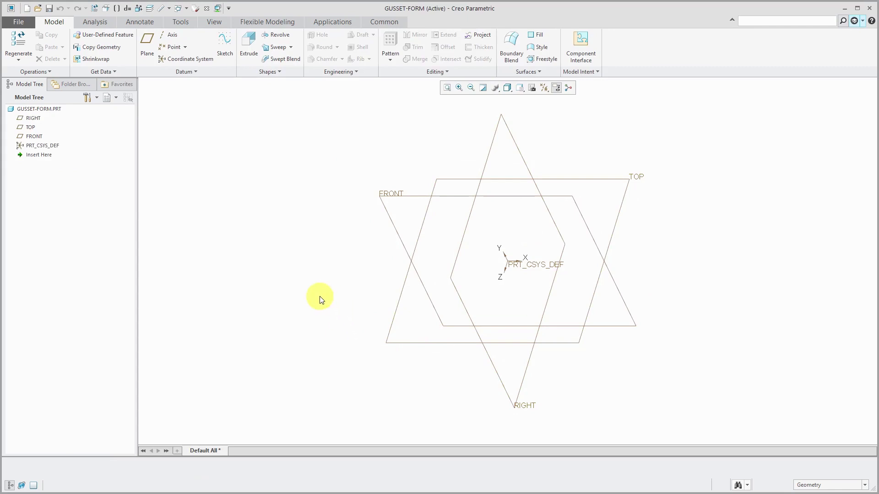
Step: Sketch on FRONT an L-shaped two-line profile with its corner at the origin
click(400, 202)
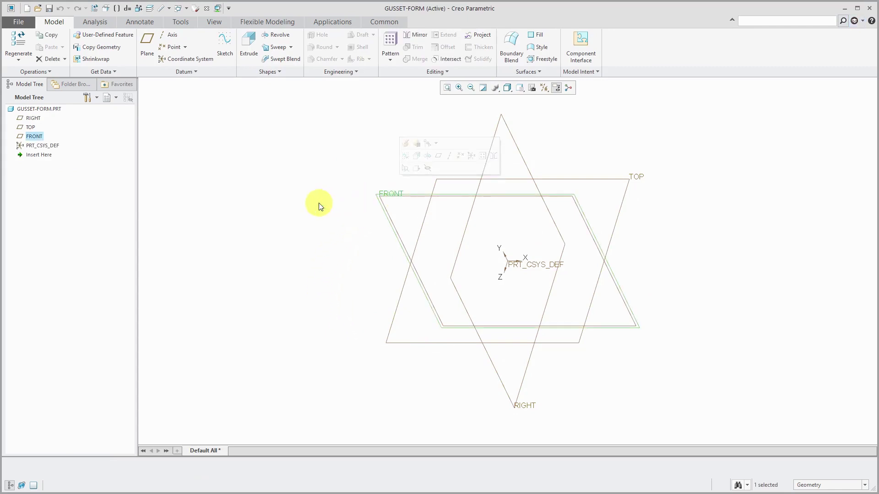
click(406, 156)
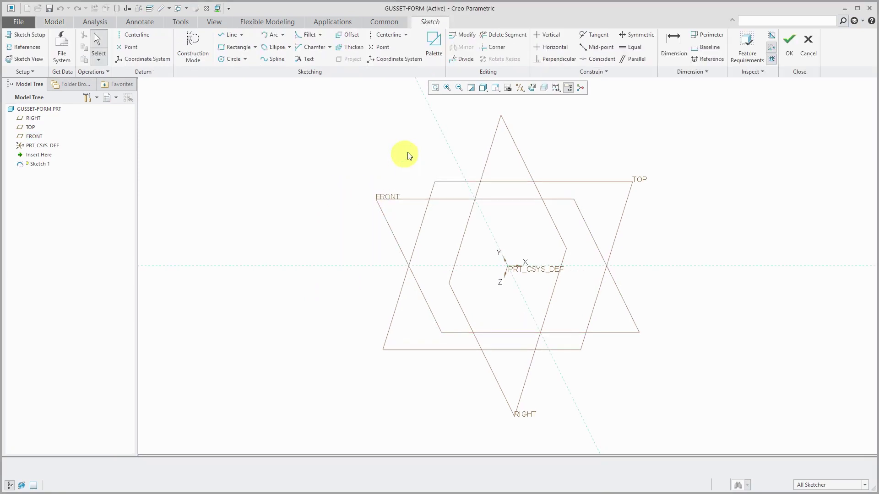
click(532, 90)
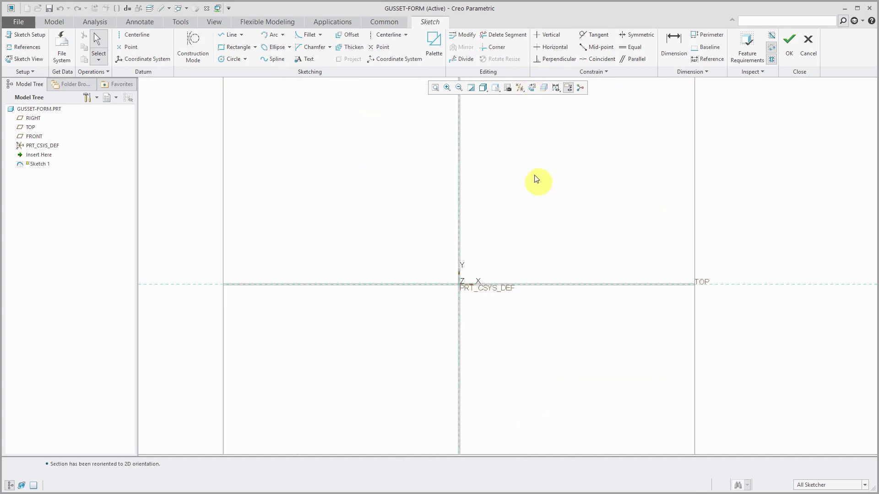
click(230, 35)
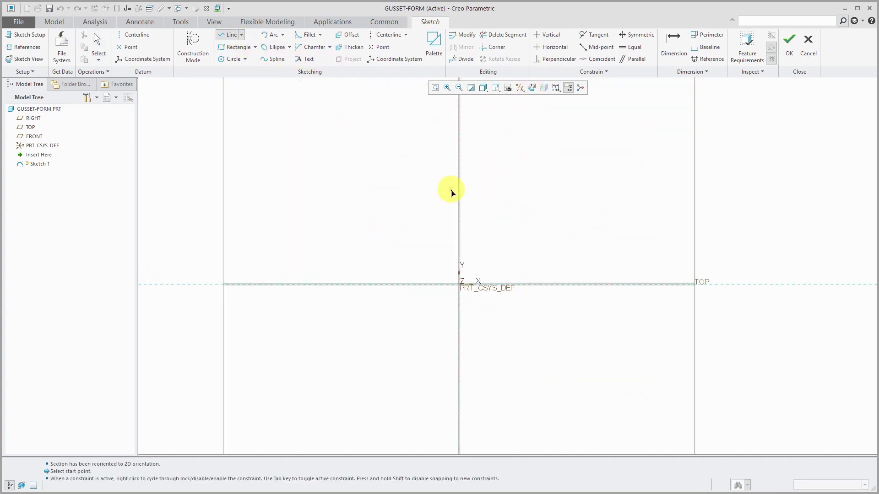
click(460, 198)
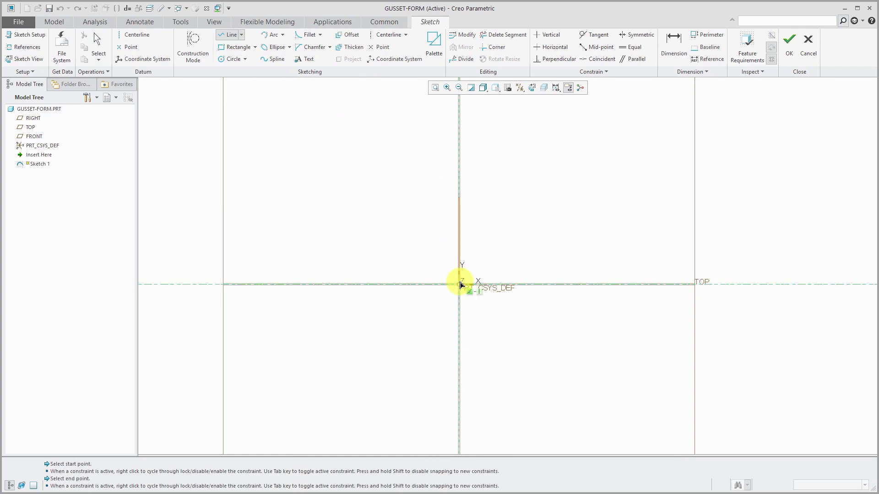
click(459, 284)
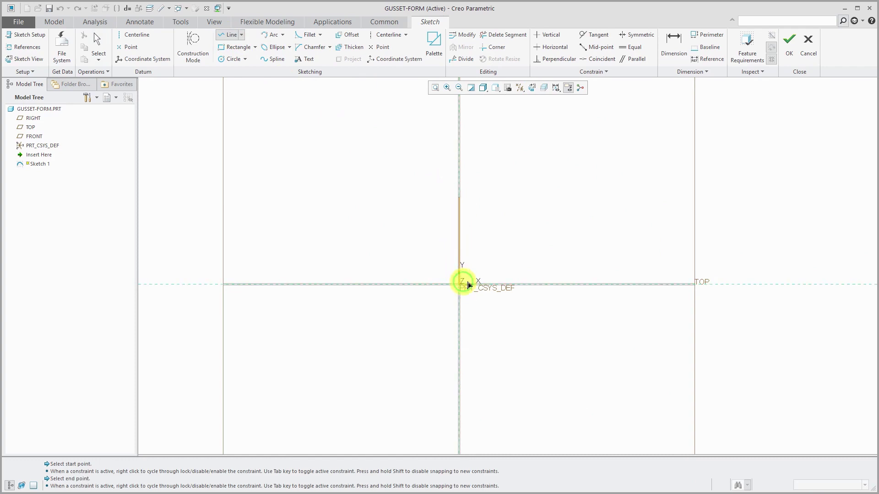
click(549, 284)
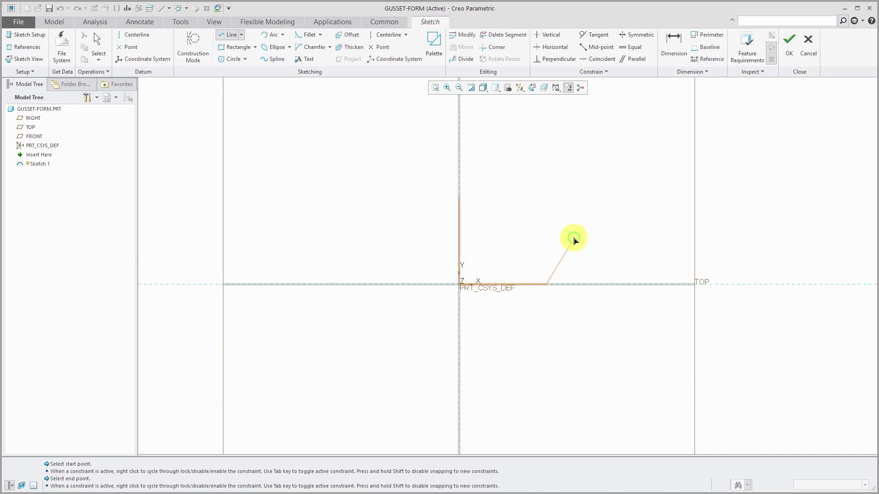
middle_click(574, 237)
middle_click(570, 238)
Step: Dimension the vertical leg to 30 and finish Sketch 1
double_click(472, 232)
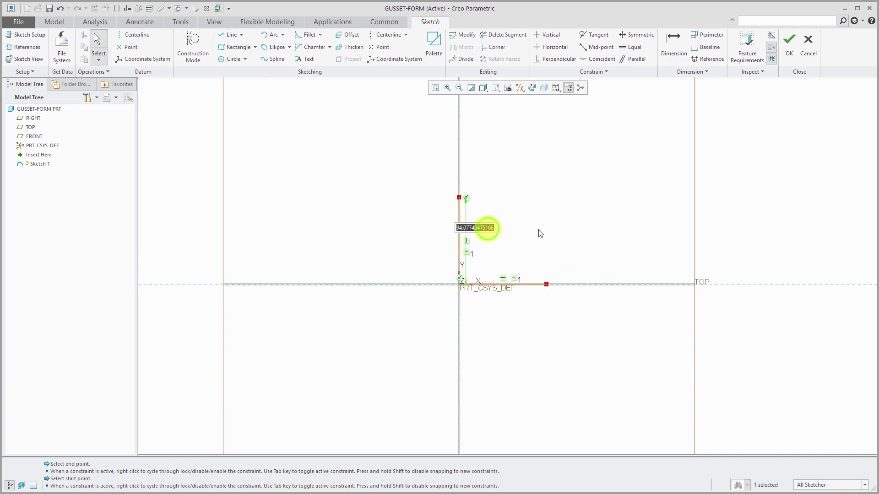
text(30)
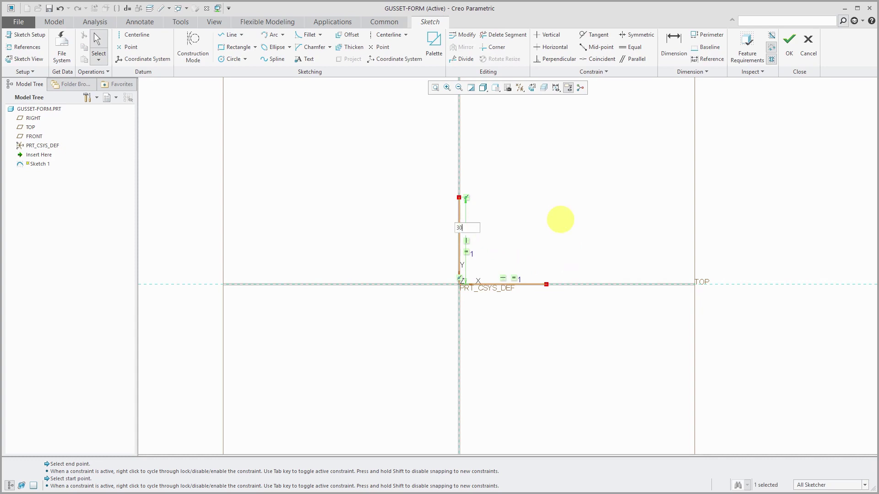
key(Return)
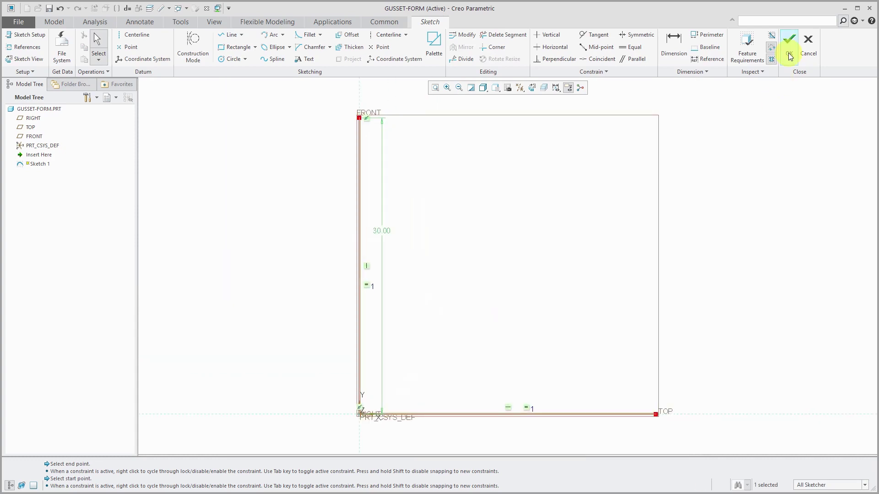
click(790, 56)
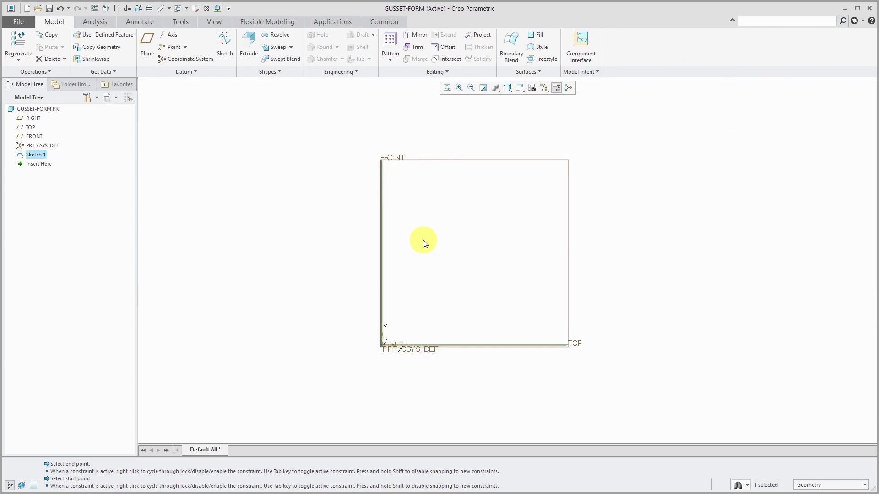
Step: Extrude the L-shaped sketch symmetrically to a depth of 20
mouse_move(421, 241)
middle_down()
mouse_move(413, 247)
mouse_move(407, 197)
middle_up()
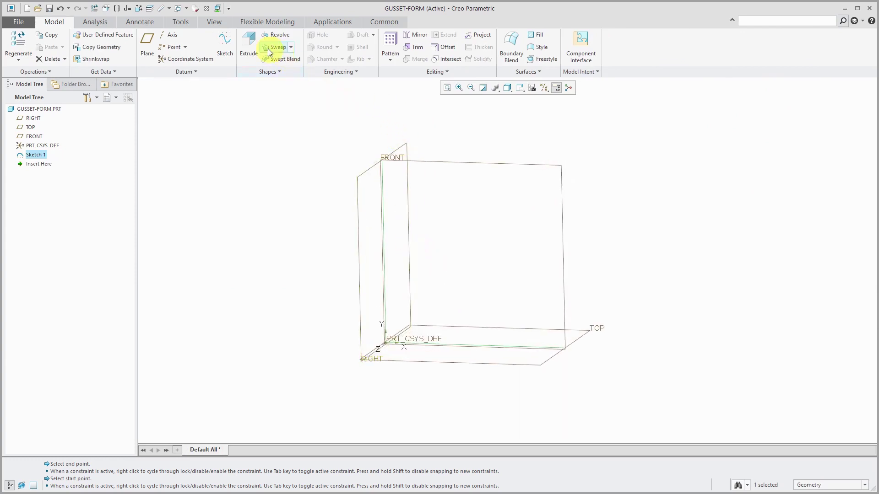
click(250, 49)
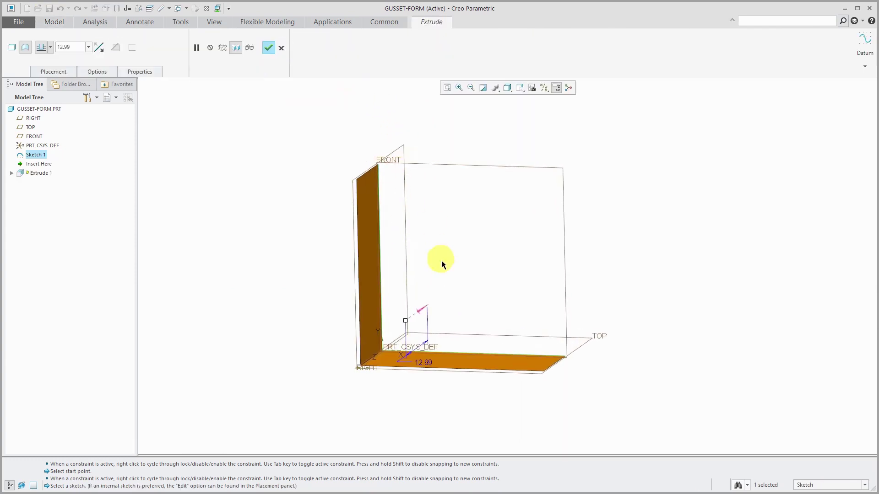
right_click(405, 319)
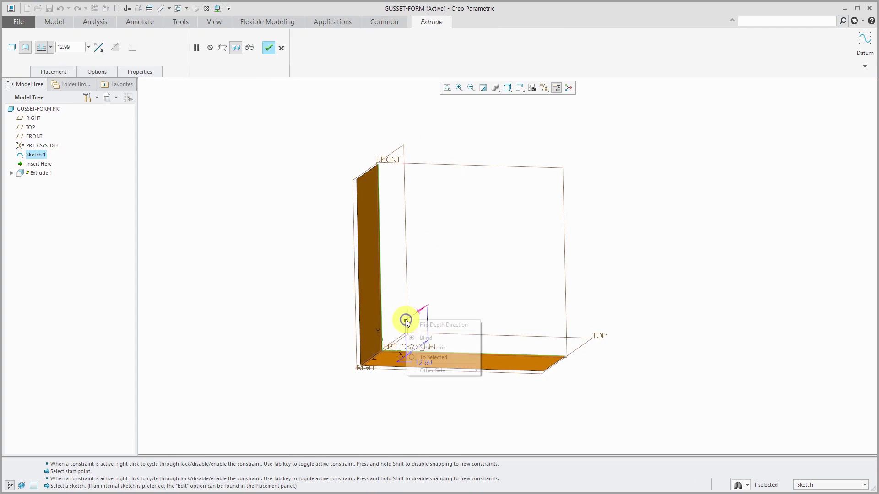
click(433, 349)
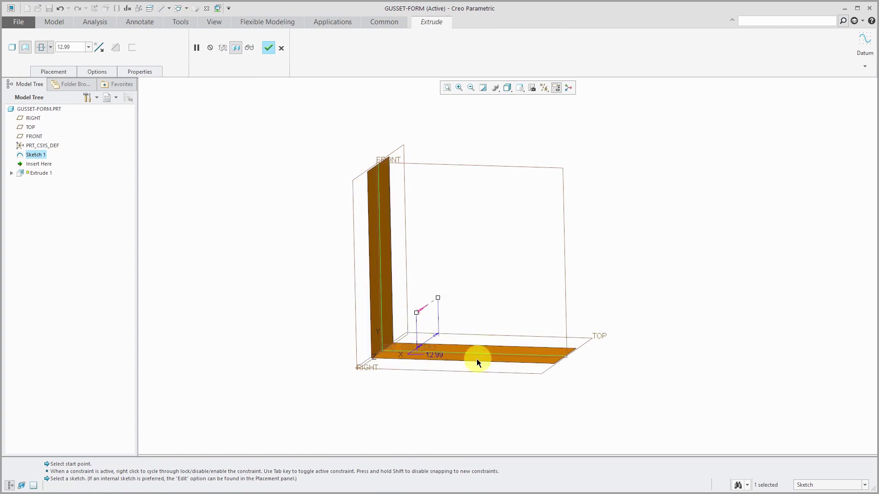
double_click(435, 353)
text(20)
key(Return)
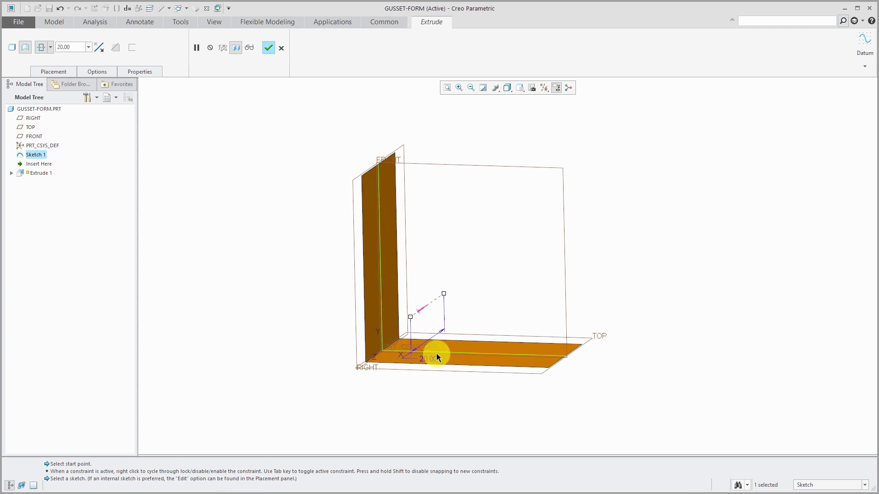
Step: Thicken the extrusion to a 1.00 wall, flipped to the other side, and finish
right_click(269, 255)
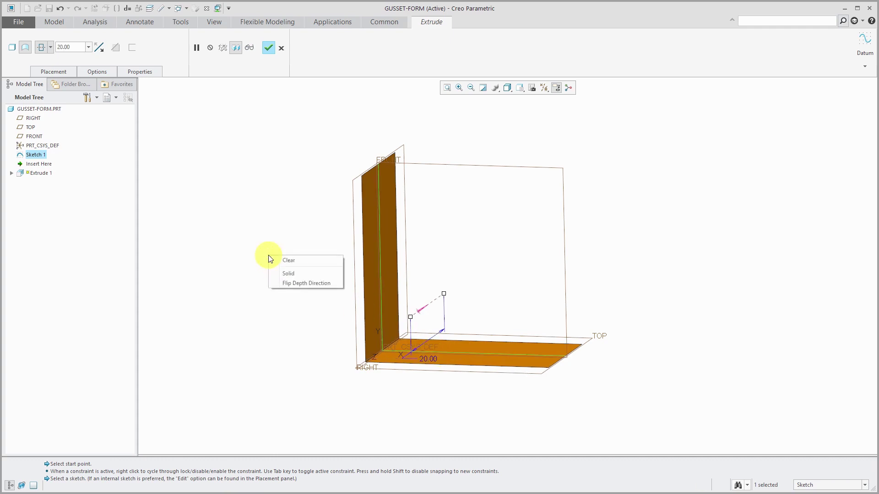
click(296, 273)
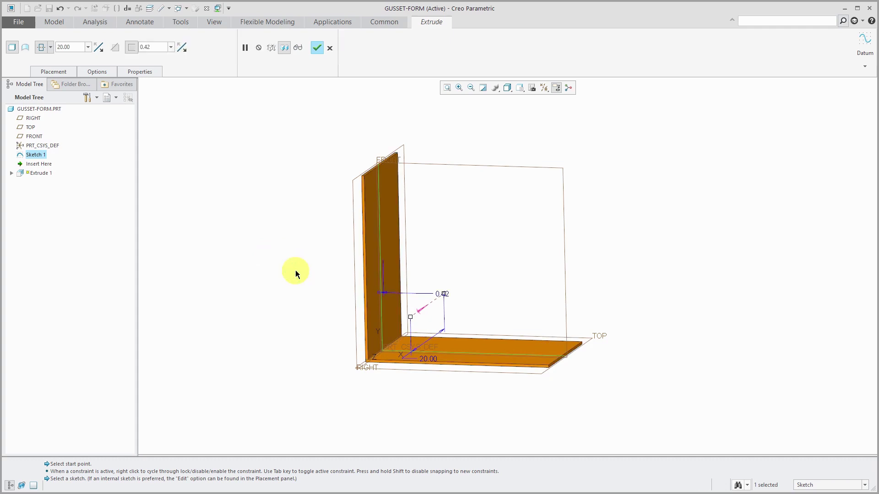
double_click(448, 294)
text(1)
key(Return)
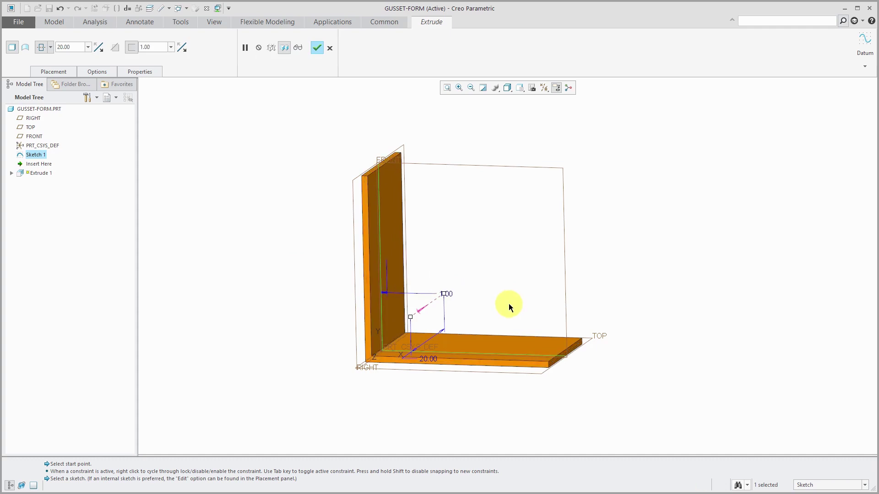
click(183, 48)
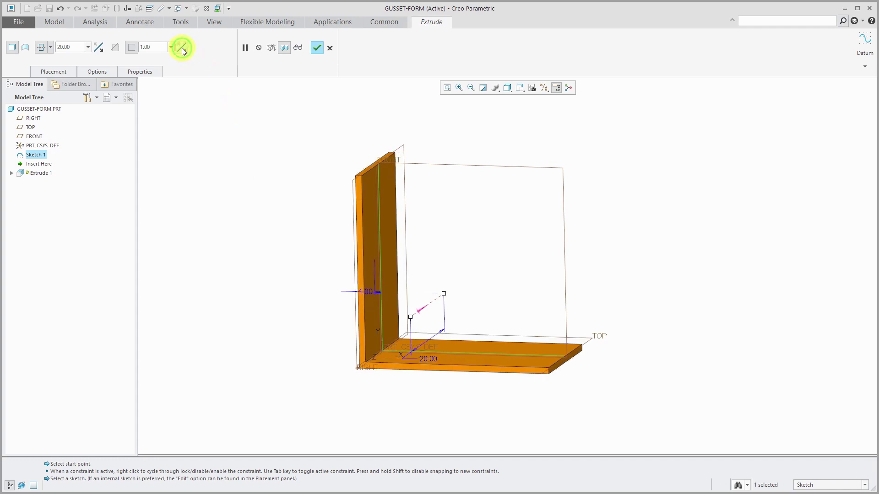
click(317, 48)
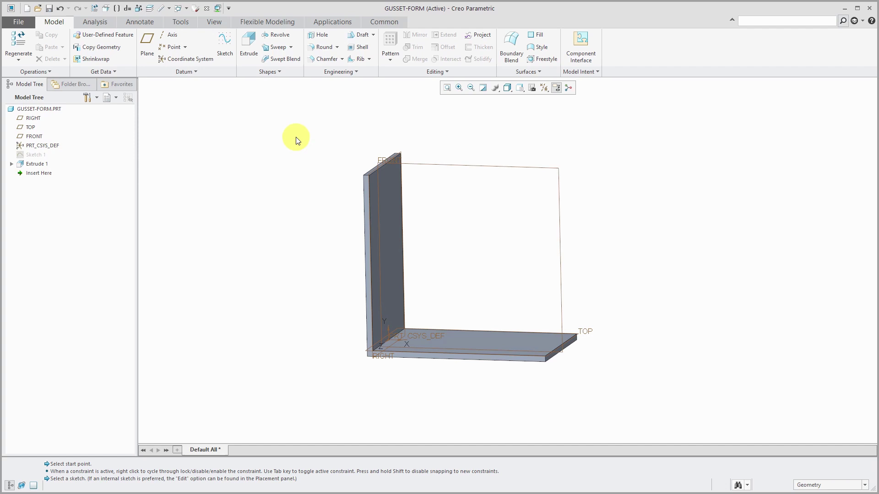
Step: Sketch a diagonal line on FRONT from the vertical wall to the bottom flange
click(443, 168)
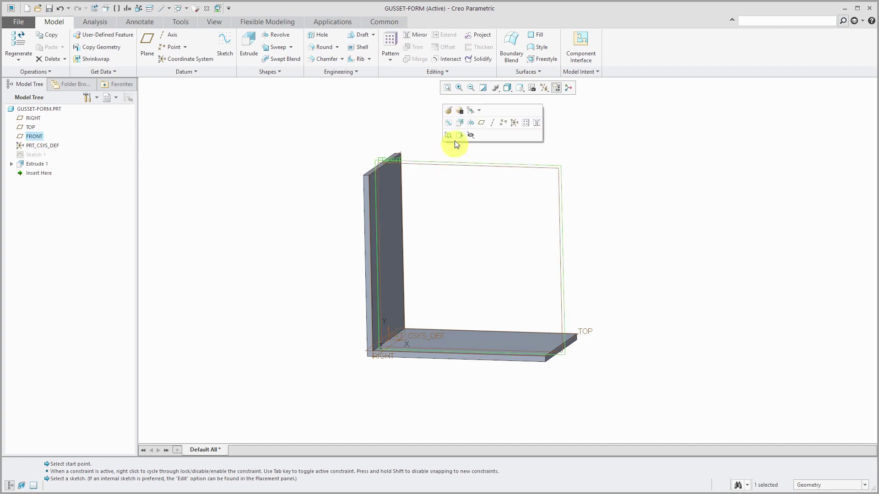
click(450, 123)
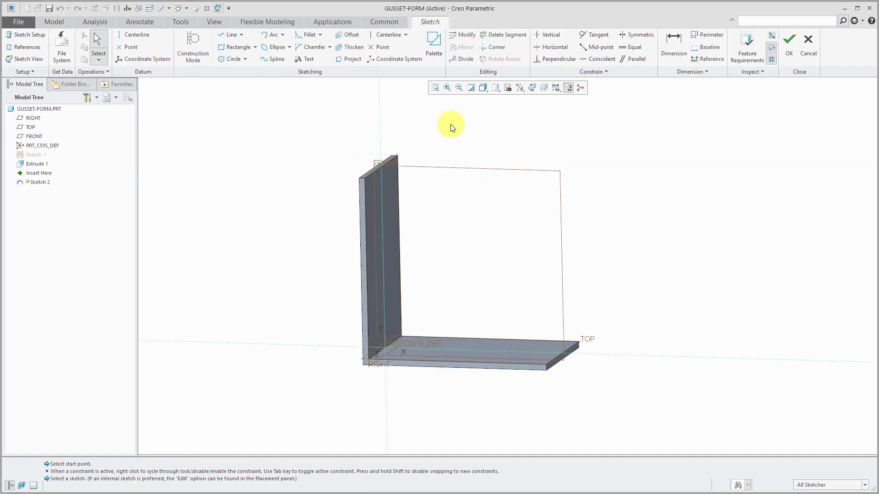
click(231, 35)
click(382, 199)
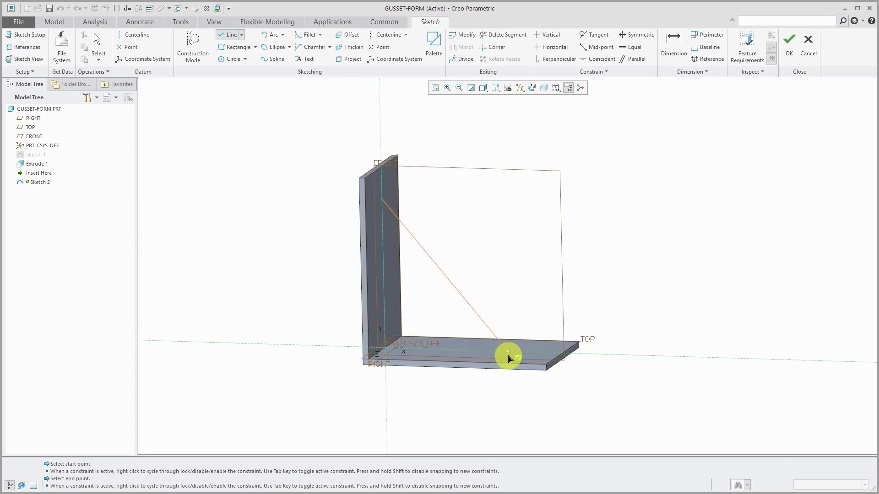
click(507, 351)
middle_click(523, 298)
middle_click(523, 298)
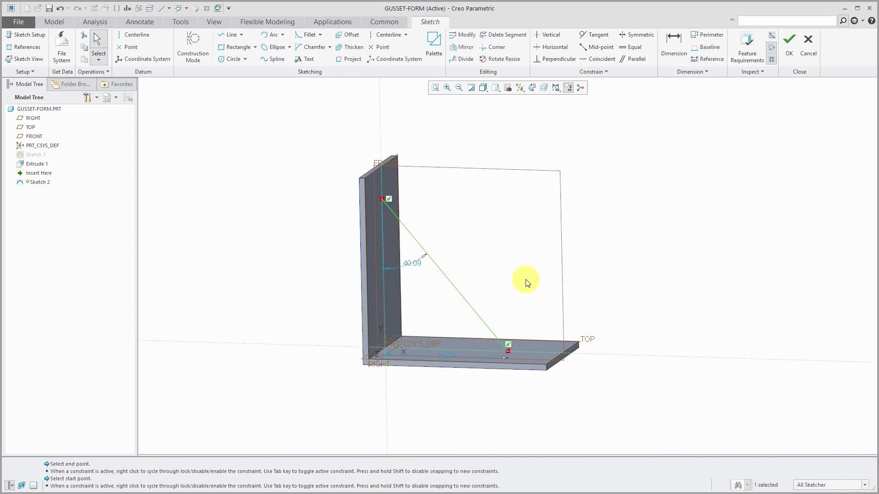
right_click(524, 299)
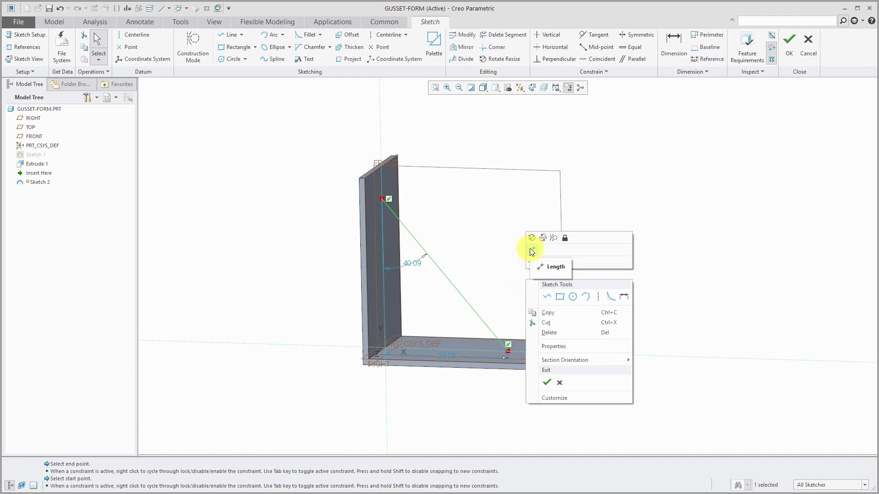
key(Escape)
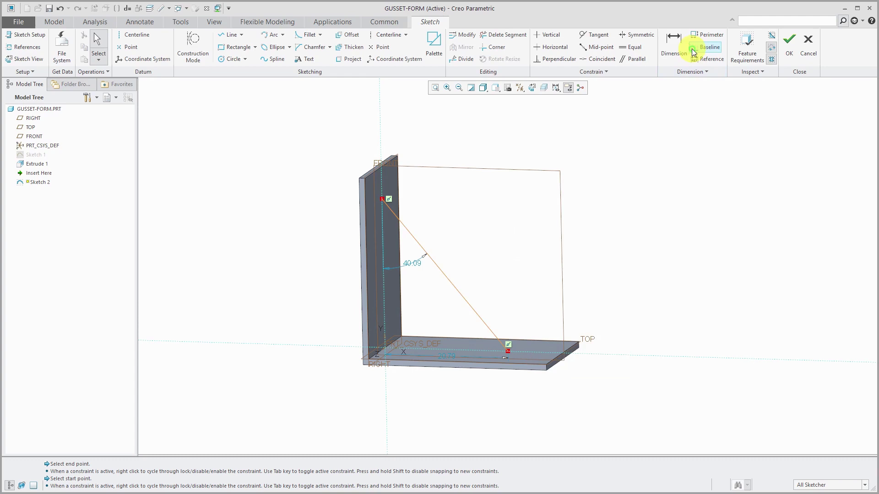
Step: Dimension the diagonal at 45° to the flange with a 25 horizontal distance, then finish
click(674, 46)
click(464, 298)
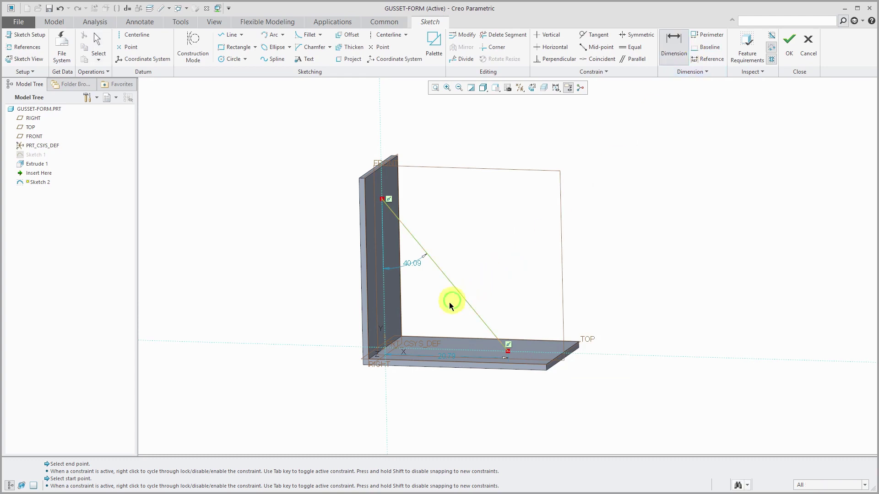
click(432, 357)
middle_click(444, 319)
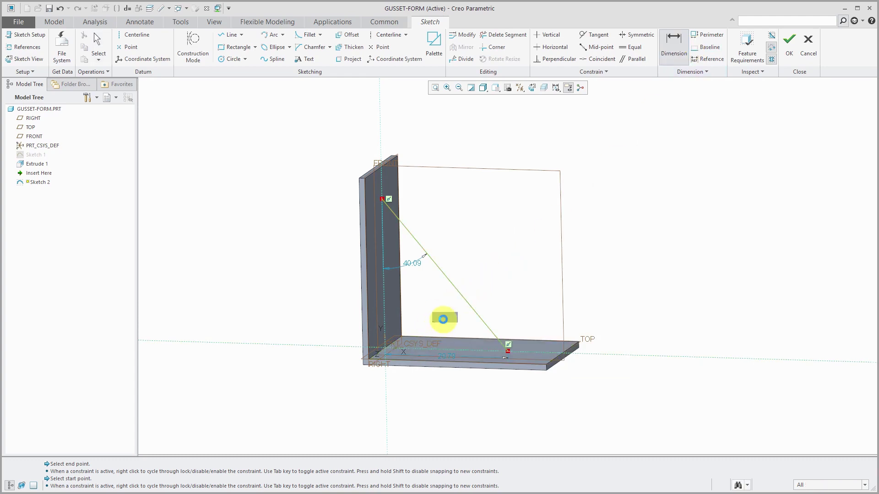
text(45)
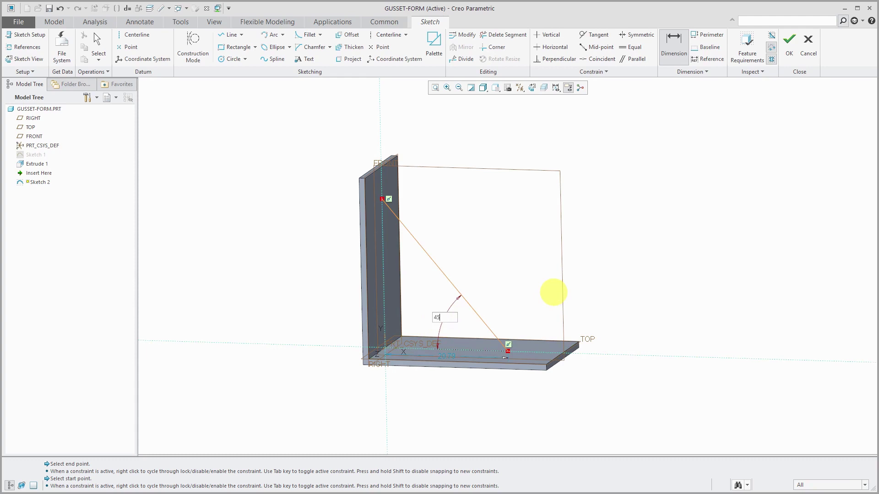
key(Return)
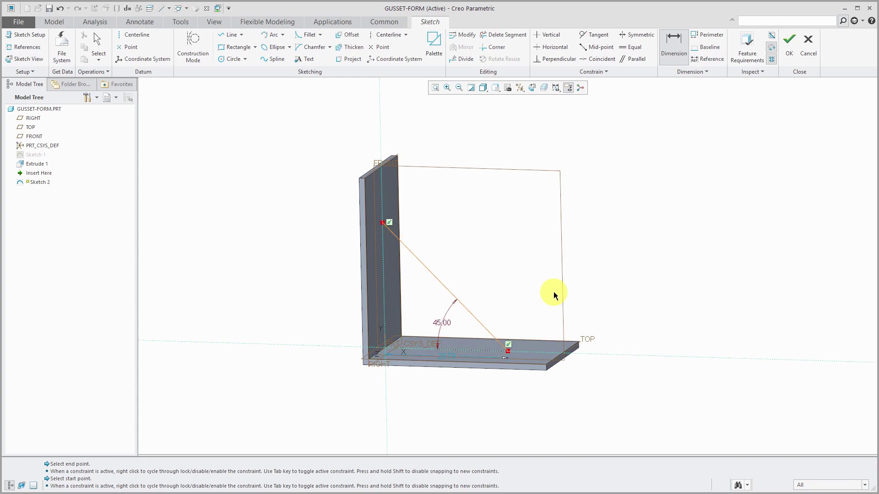
double_click(453, 357)
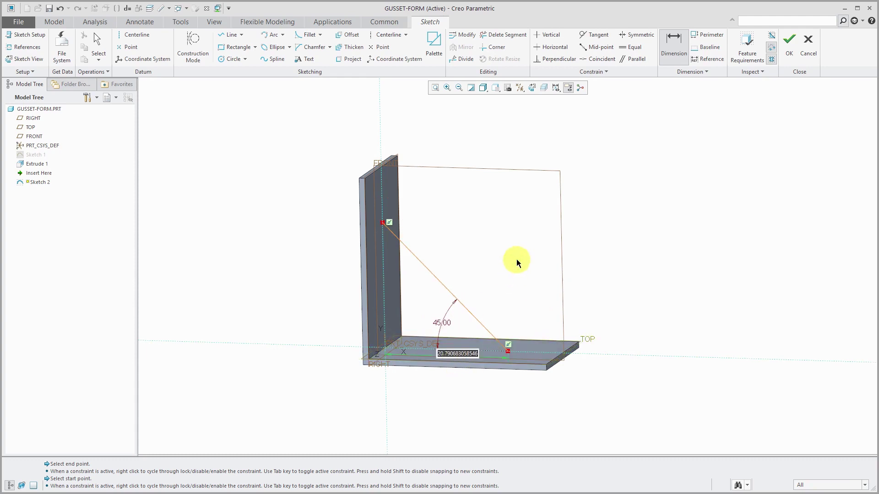
text(25)
key(Return)
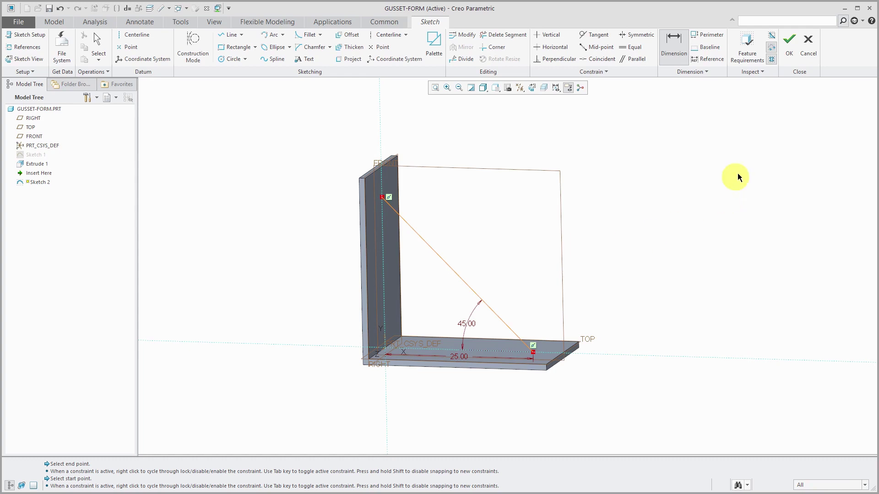
click(784, 62)
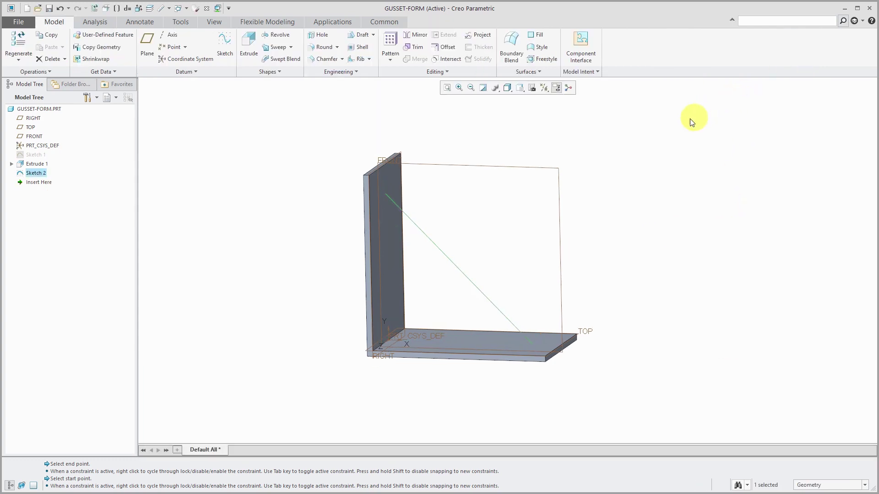
Step: Build a 4.00-thick profile rib from Sketch 2, flipped into the corner
click(369, 59)
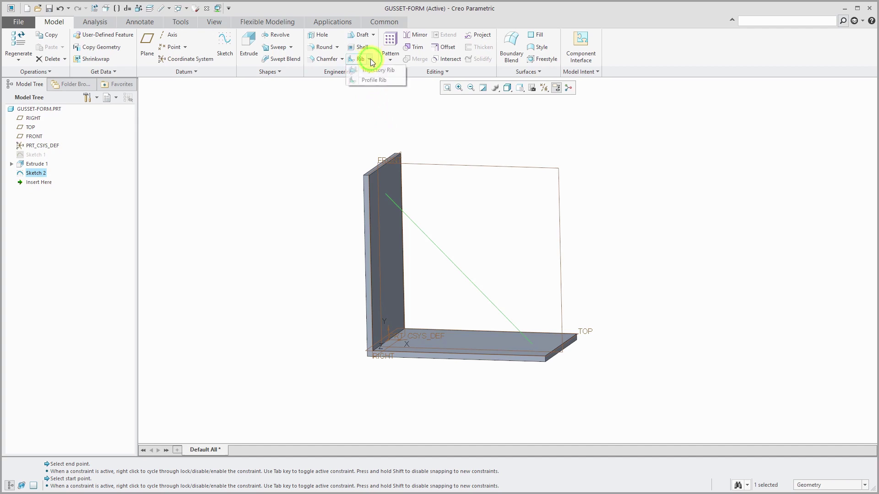
click(373, 80)
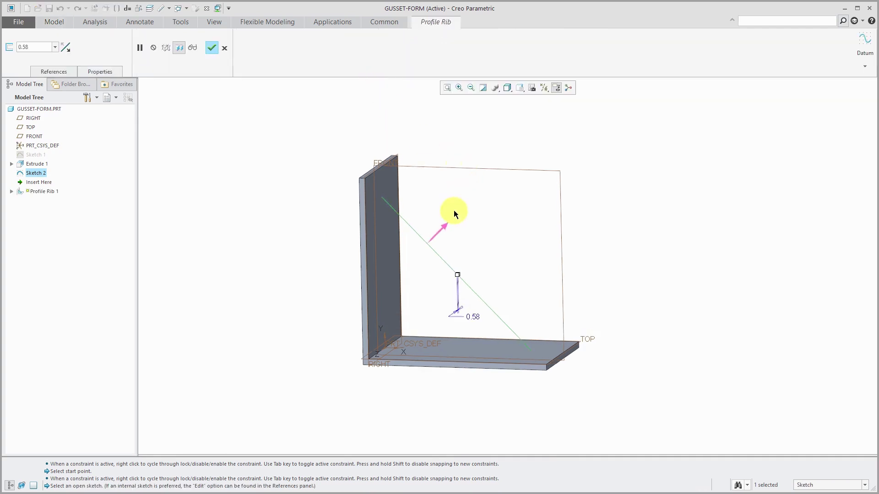
click(446, 229)
middle_drag(509, 238, 478, 255)
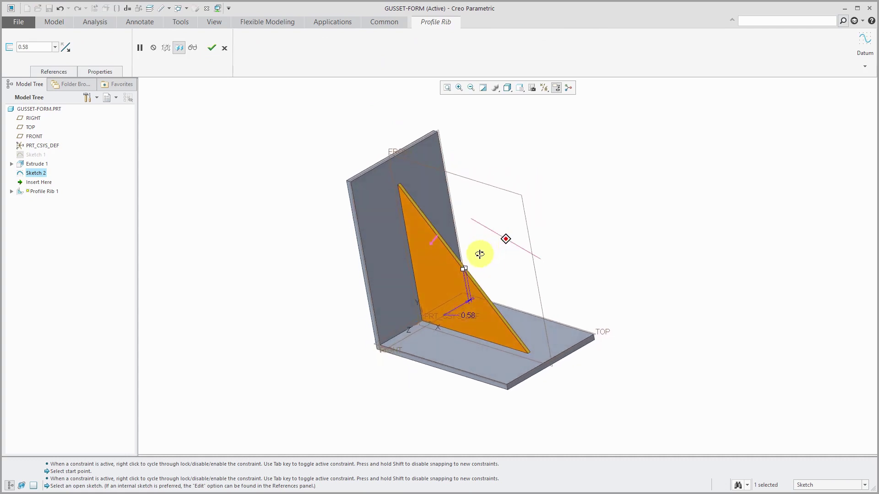
double_click(469, 315)
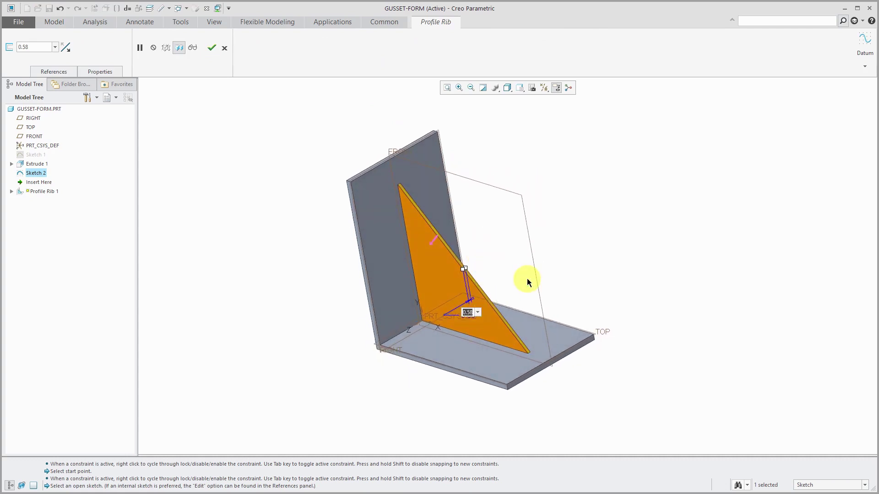
text(4)
key(Return)
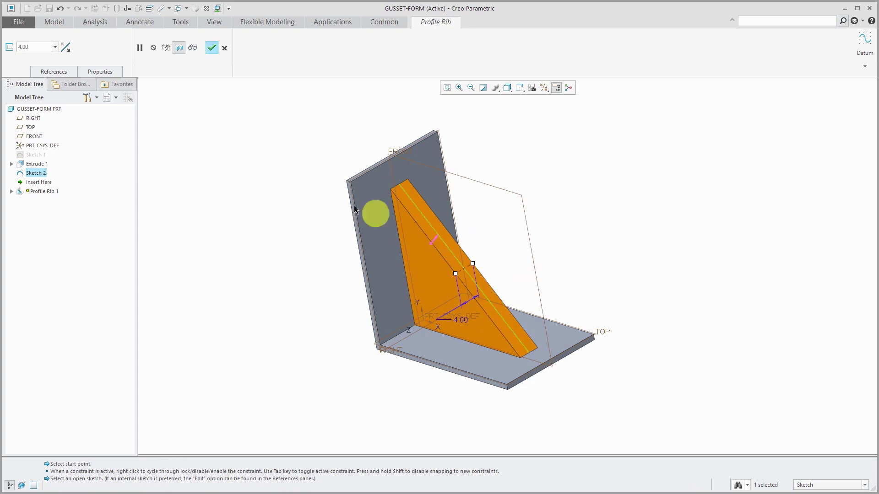
click(212, 47)
click(268, 179)
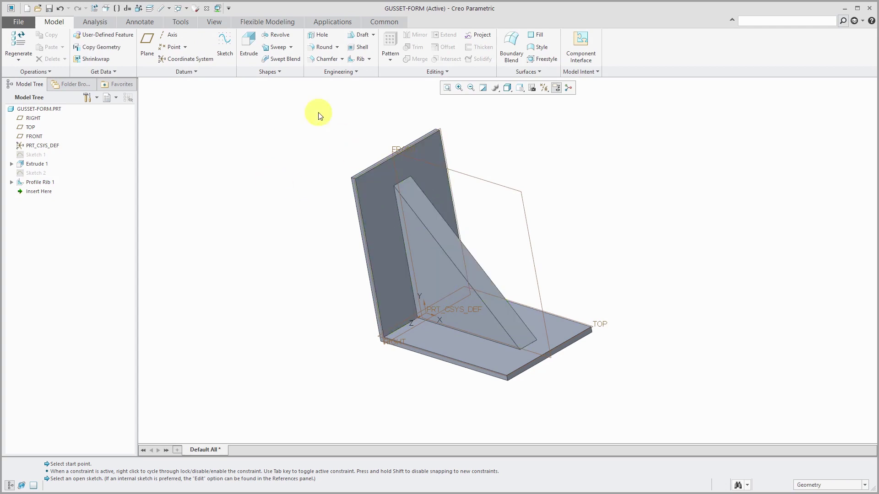
Step: Fully round the rib between its two side faces, driven by the sloped face
click(319, 46)
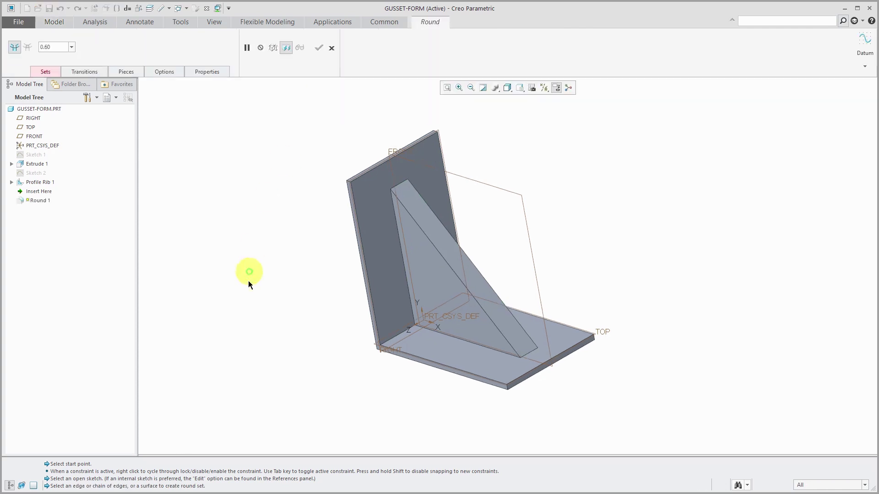
click(418, 275)
middle_drag(473, 256, 408, 261)
click(536, 286)
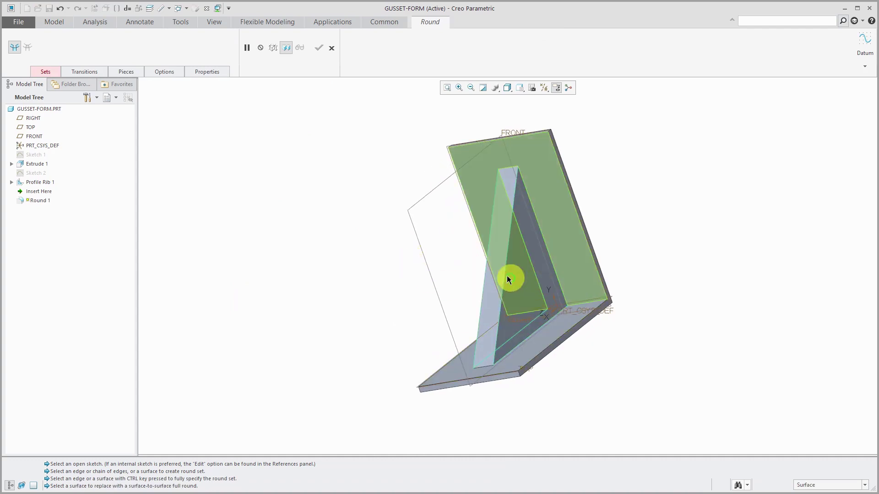
click(46, 71)
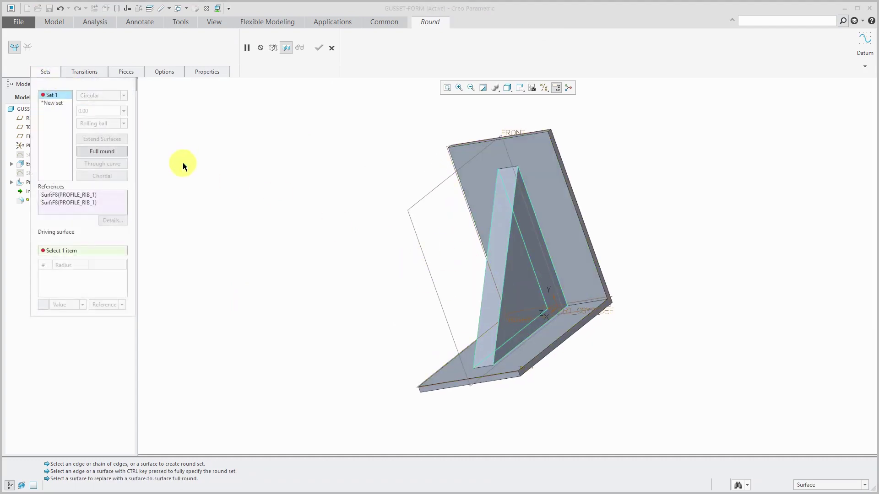
click(496, 248)
middle_drag(344, 238, 459, 226)
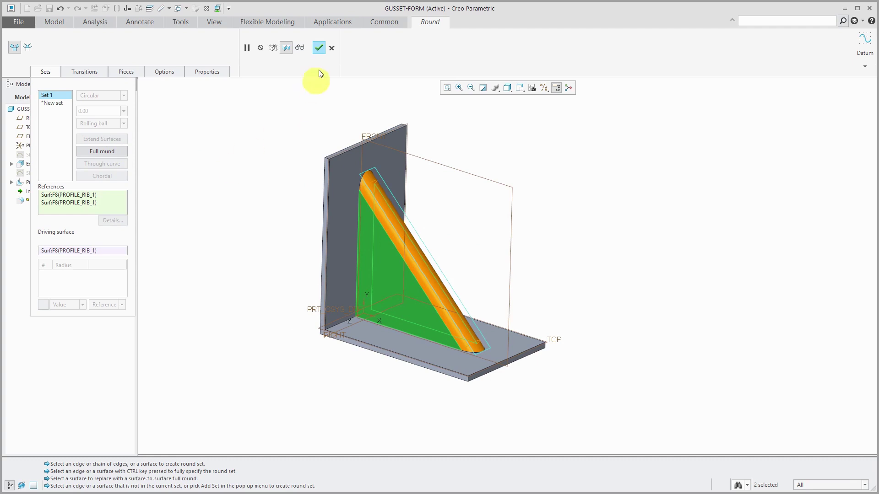
click(319, 48)
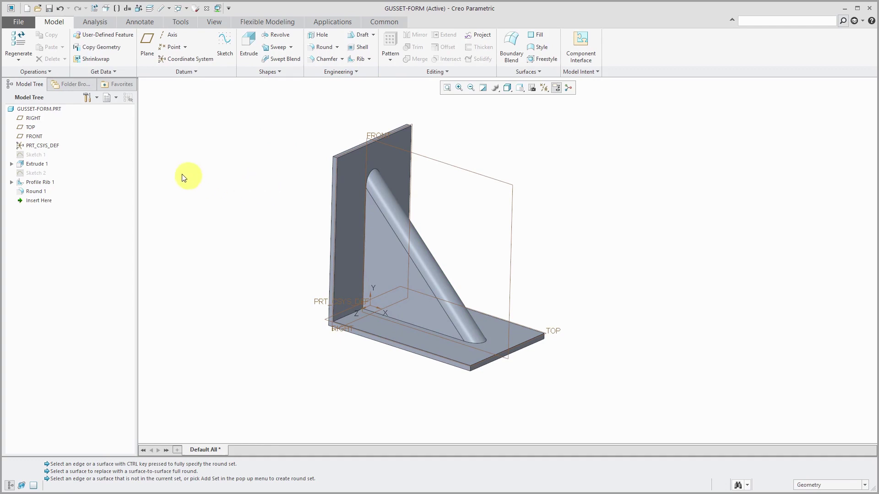
Step: Hide PRT_CSYS_DEF and the RIGHT and TOP datum planes, leaving only FRONT
click(48, 147)
click(38, 118)
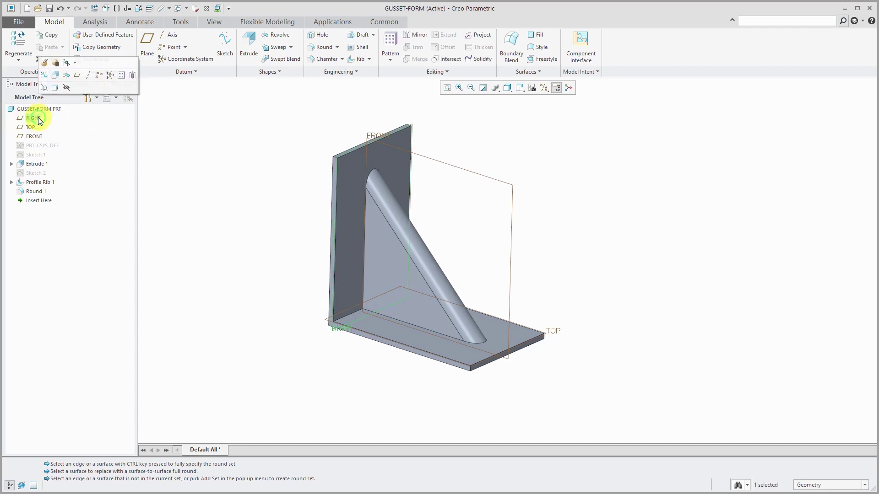
click(67, 86)
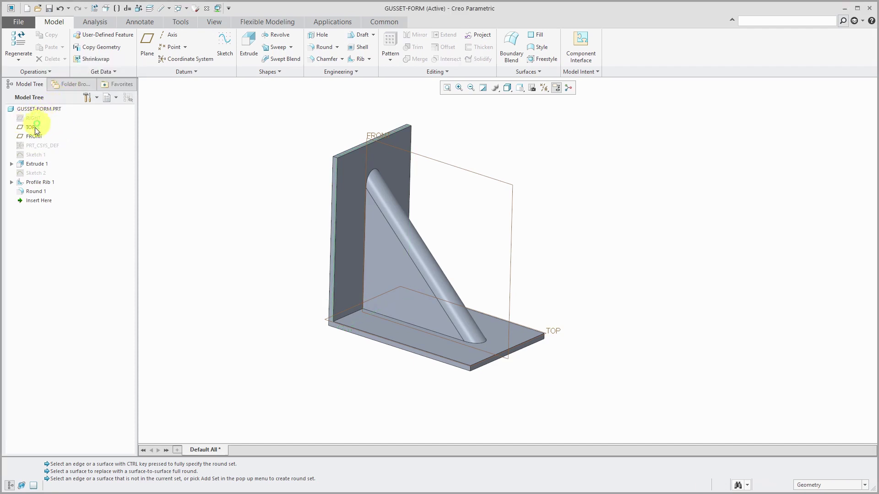
click(31, 129)
click(59, 100)
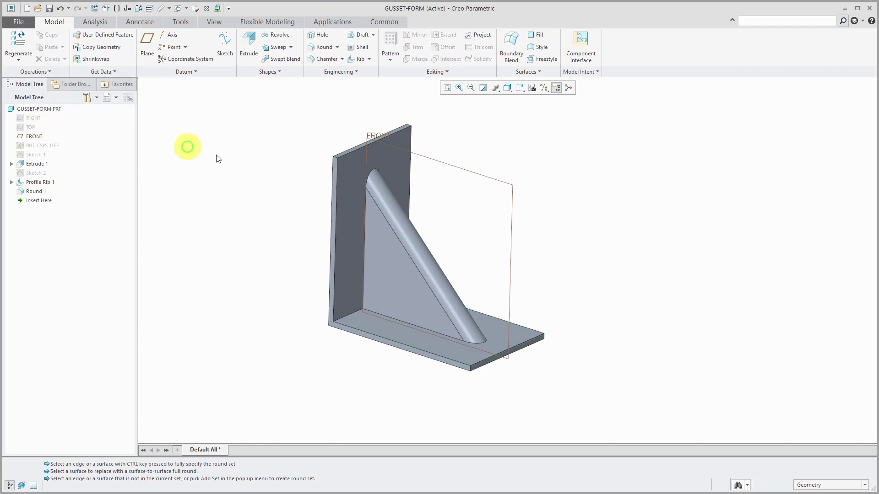
mouse_move(496, 236)
middle_down()
mouse_move(423, 210)
mouse_move(403, 242)
middle_up()
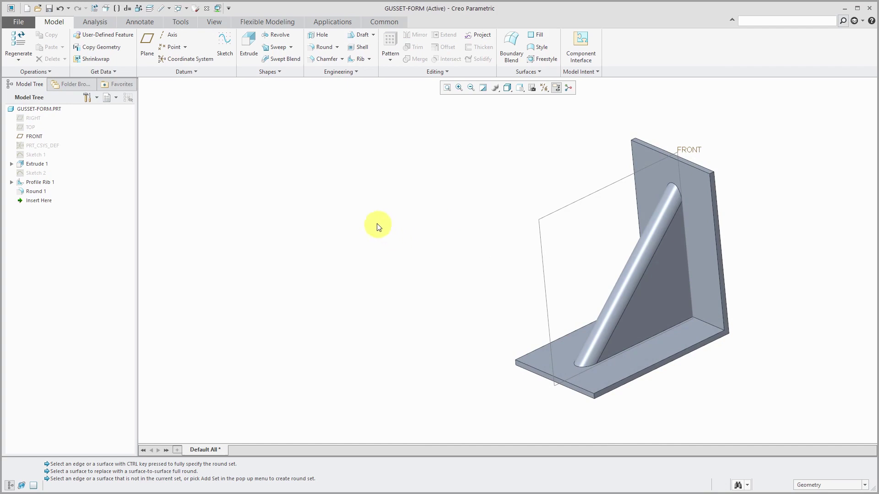
Step: In GUSSET.PRT, start a Punch Form and browse the in-session parts for its model
click(182, 10)
click(197, 18)
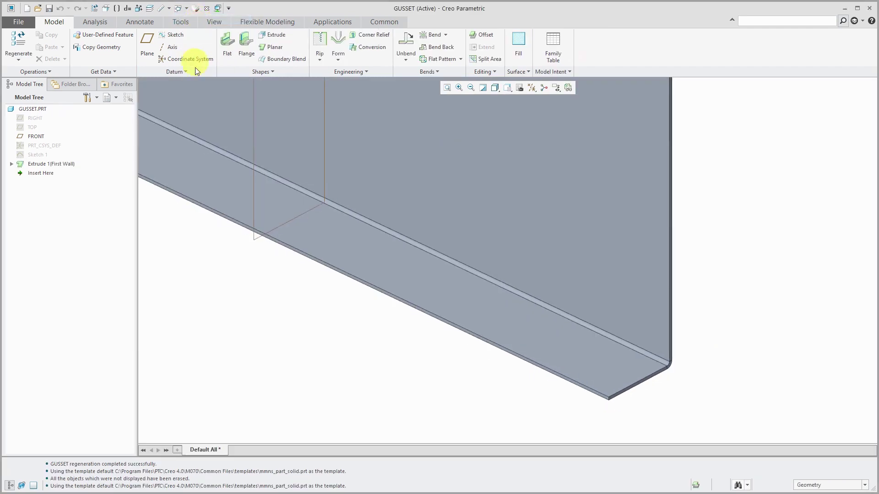
click(298, 164)
click(334, 56)
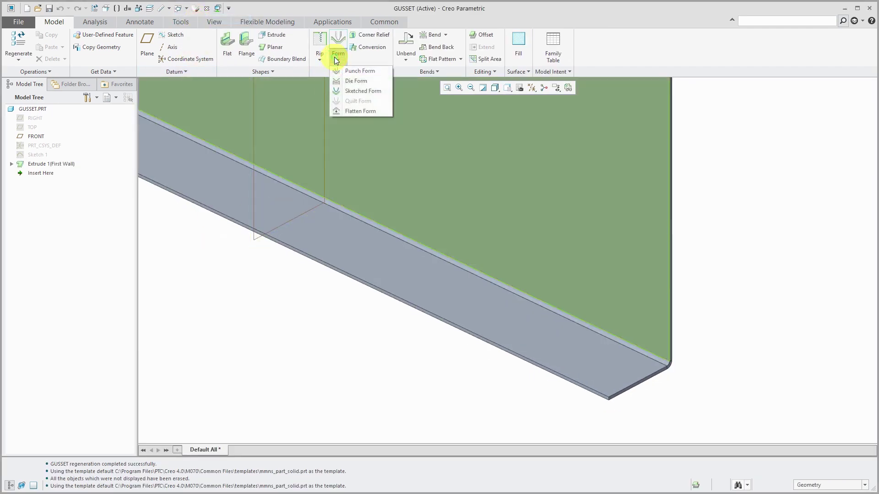
click(361, 71)
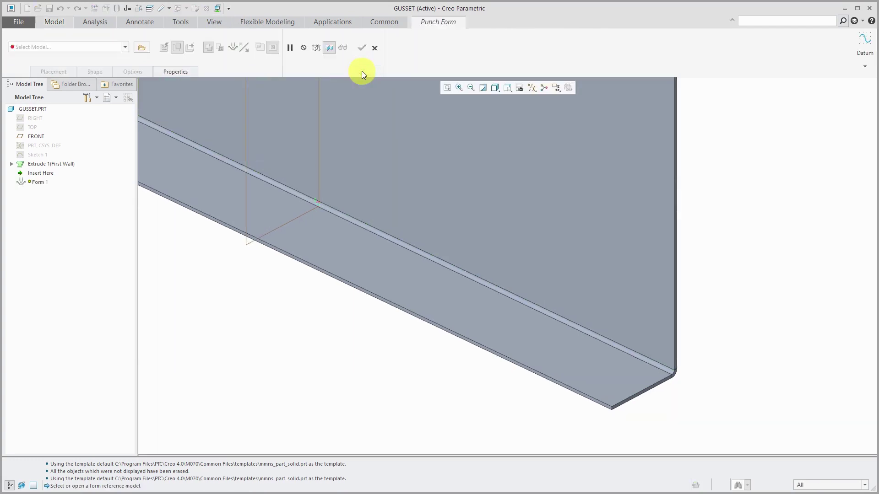
click(143, 48)
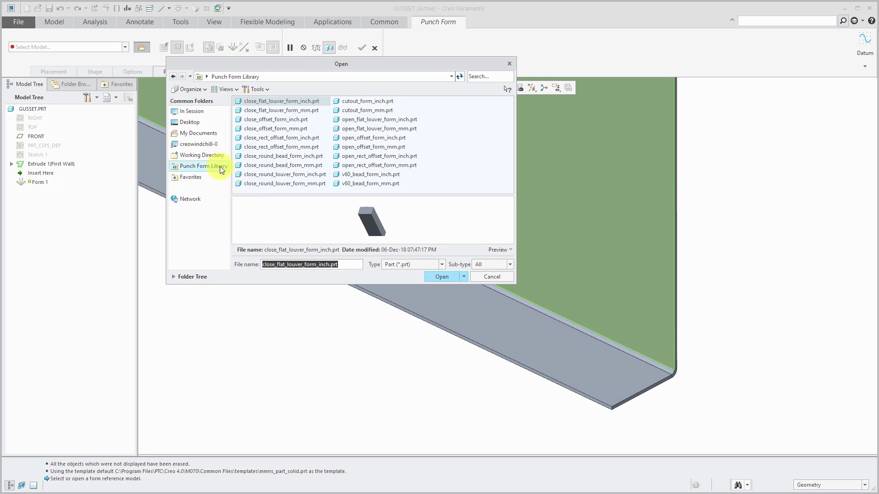
click(200, 113)
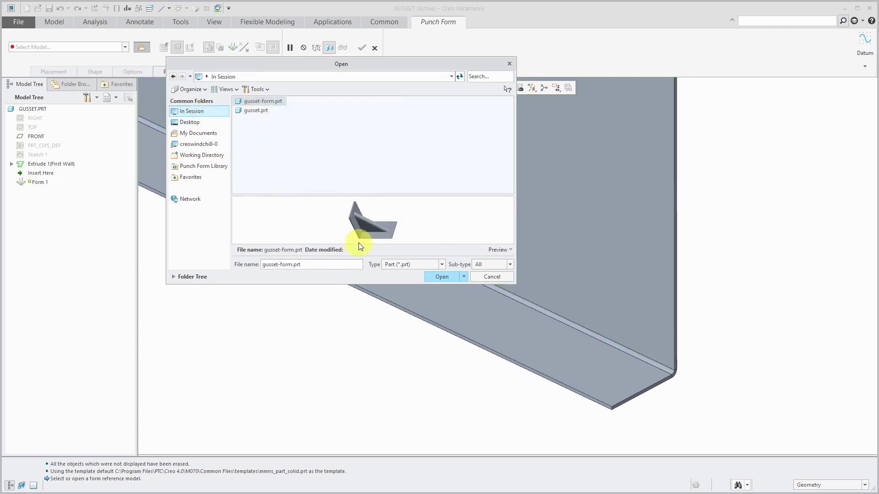
Step: Load gusset-form.prt as the punch and make its bottom flange Coincident with the part's flange
click(440, 277)
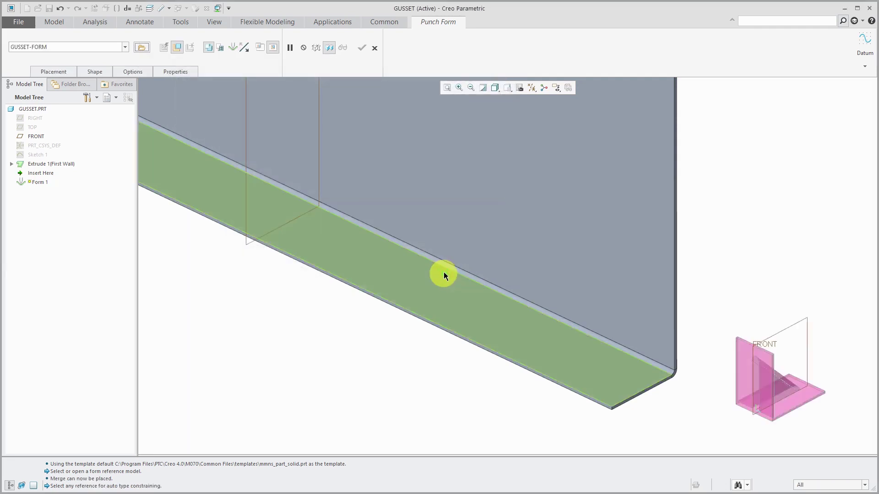
click(293, 99)
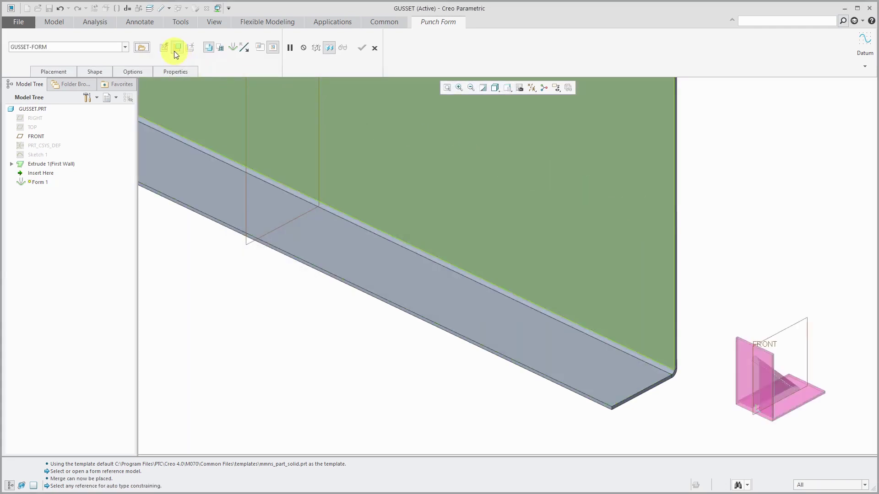
click(68, 72)
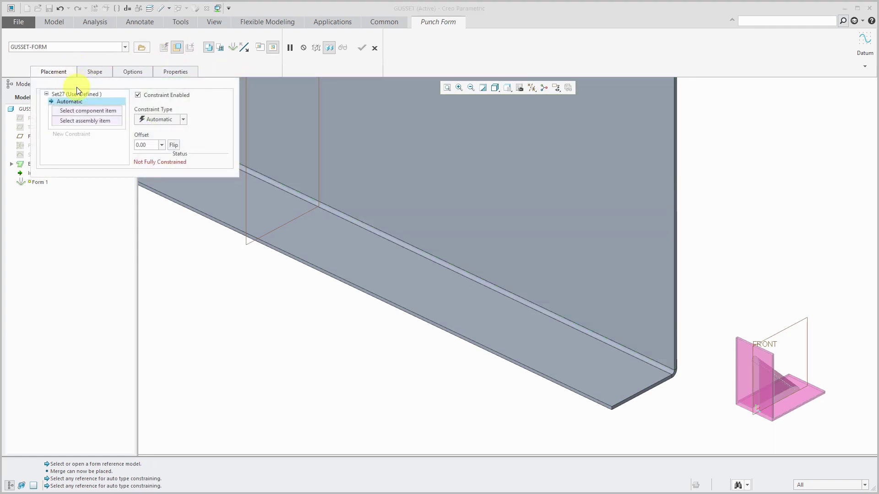
click(810, 394)
click(465, 310)
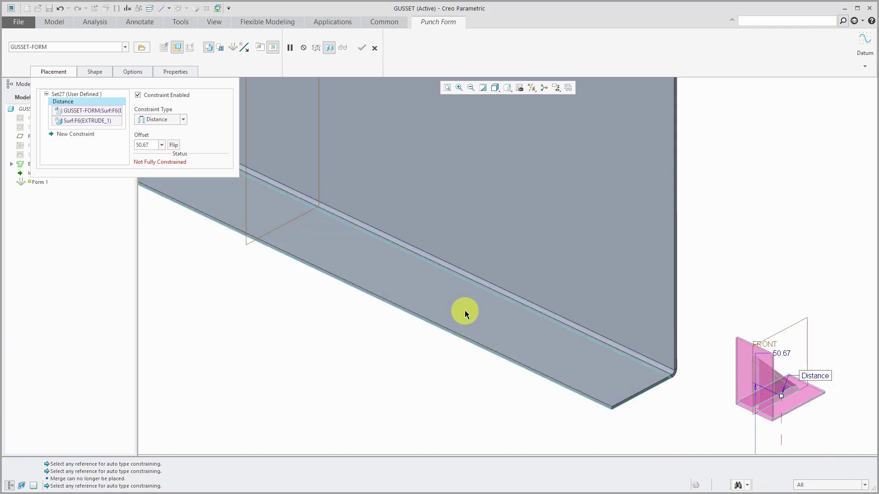
click(457, 260)
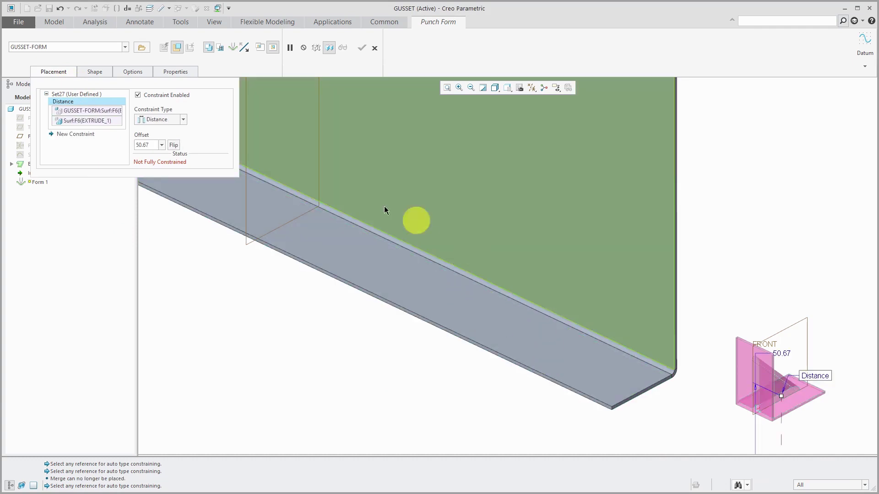
click(182, 119)
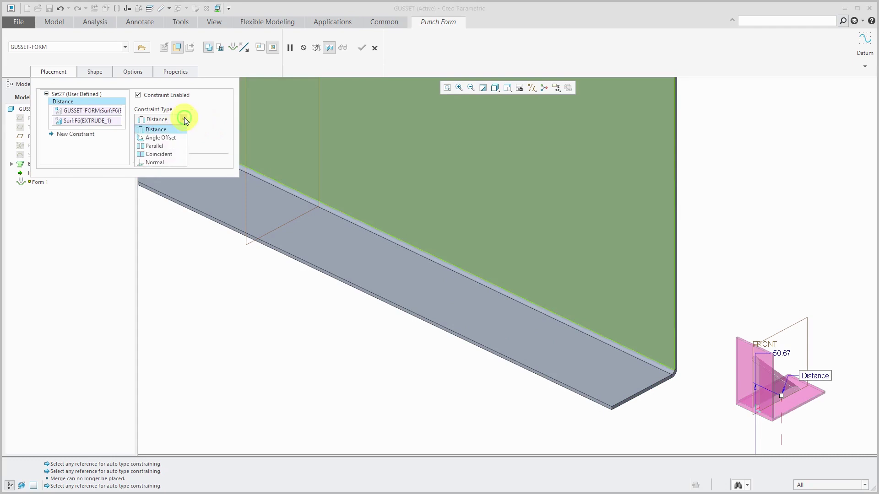
click(172, 155)
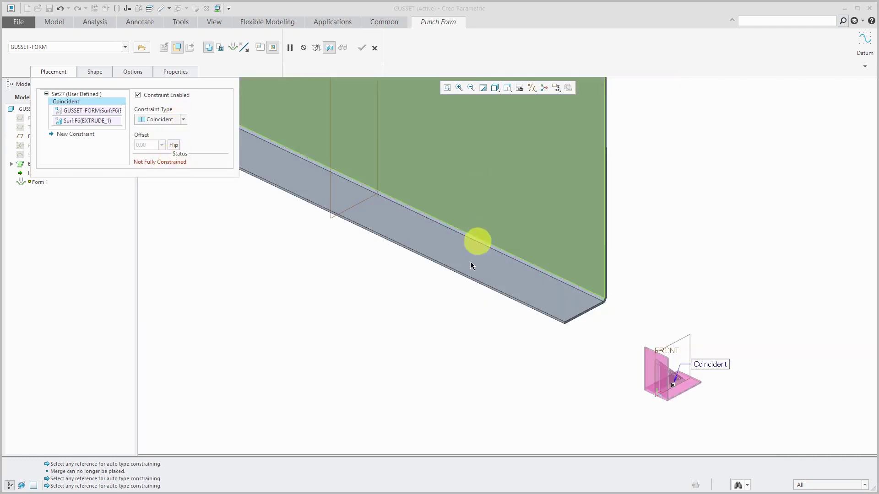
Step: Add a second, flipped Coincident constraint between the part's wall and the form's wall
right_click(414, 305)
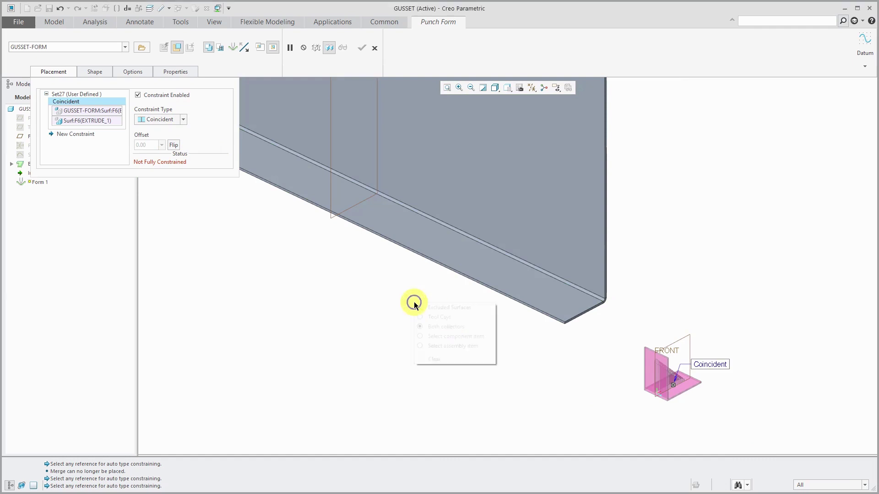
click(85, 137)
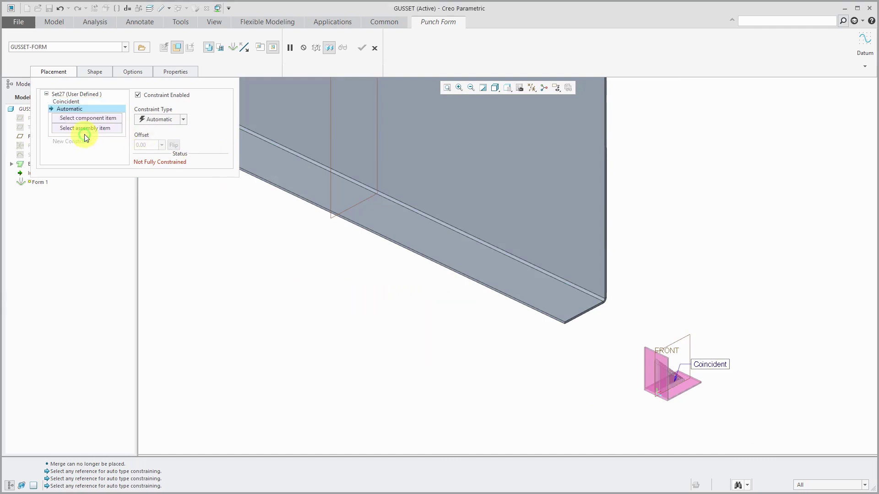
click(546, 197)
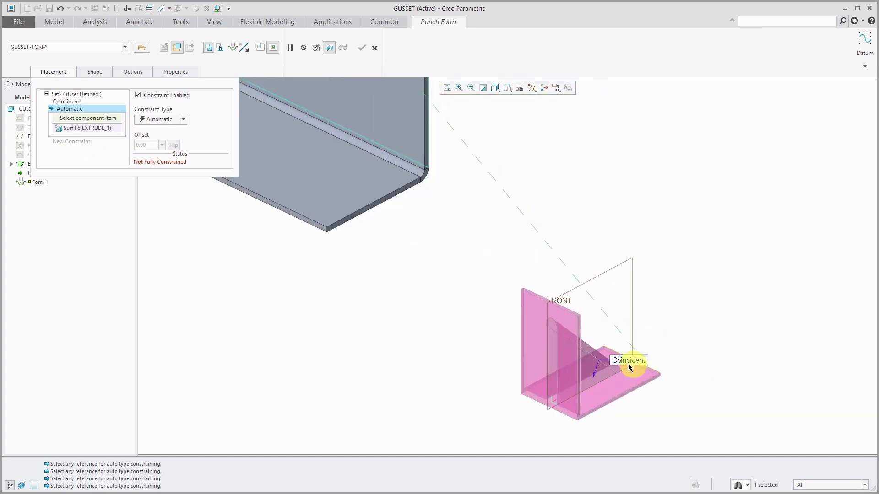
scroll(604, 352, down, 2)
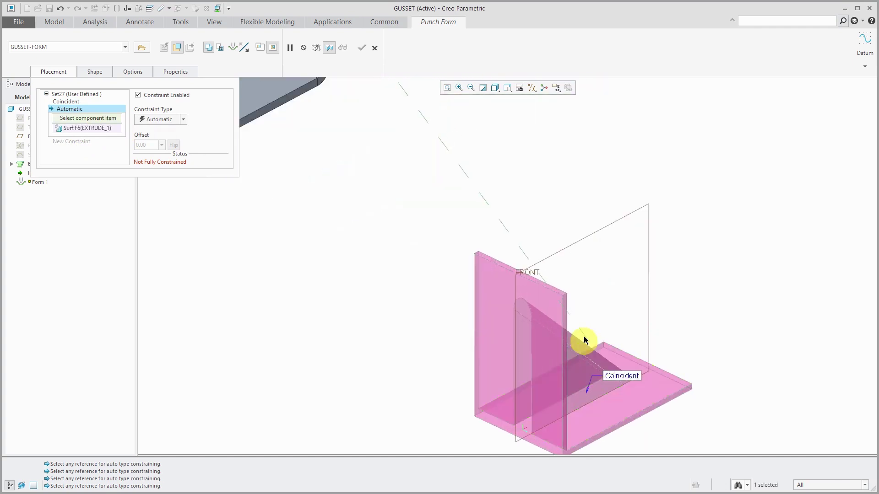
click(550, 304)
scroll(551, 304, up, 3)
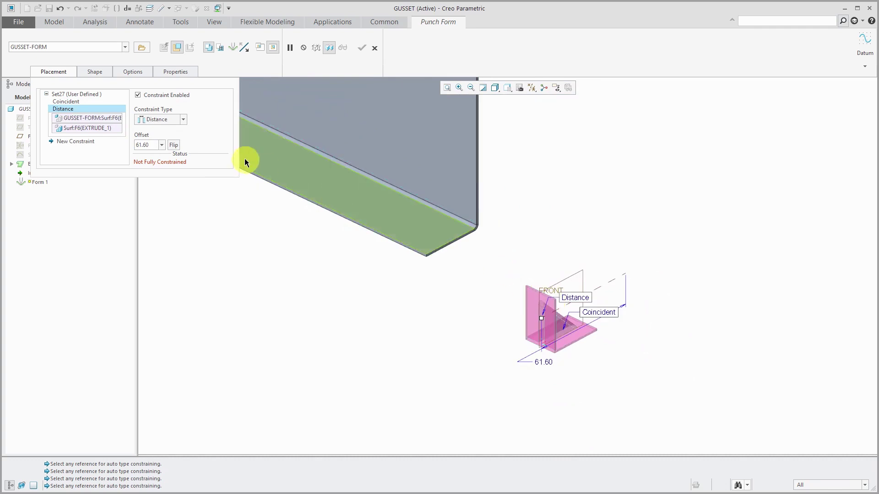
click(175, 144)
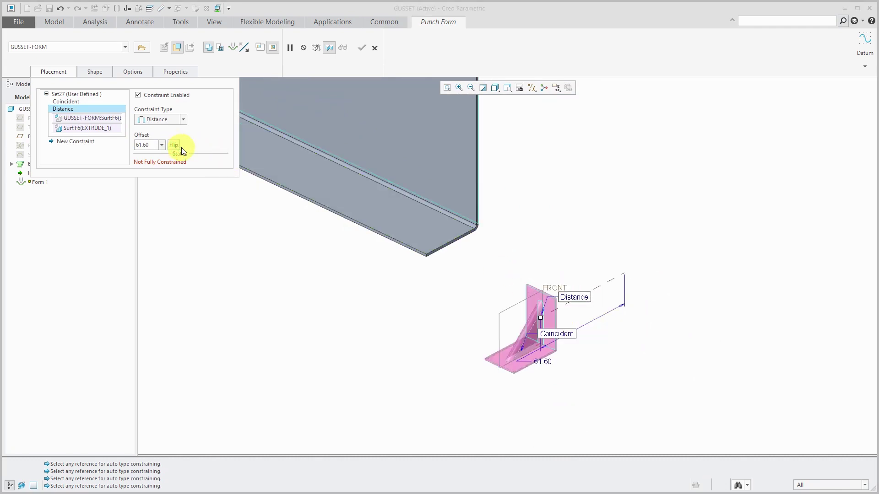
click(183, 119)
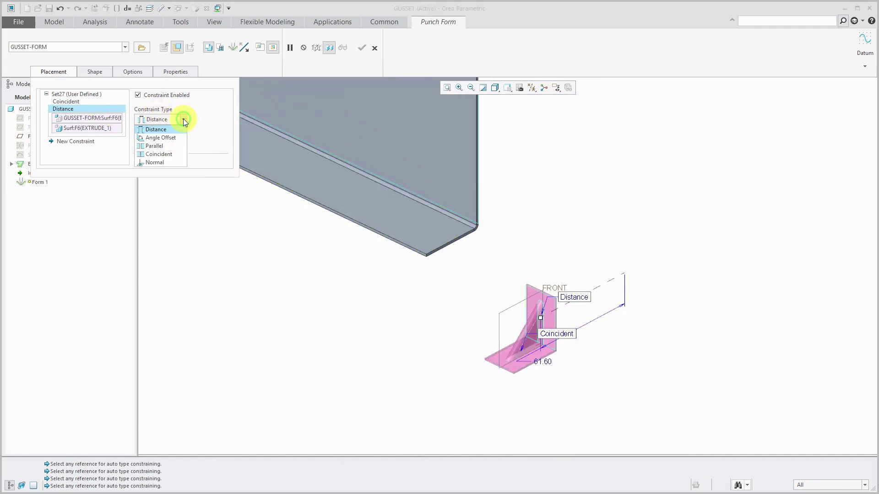
click(175, 156)
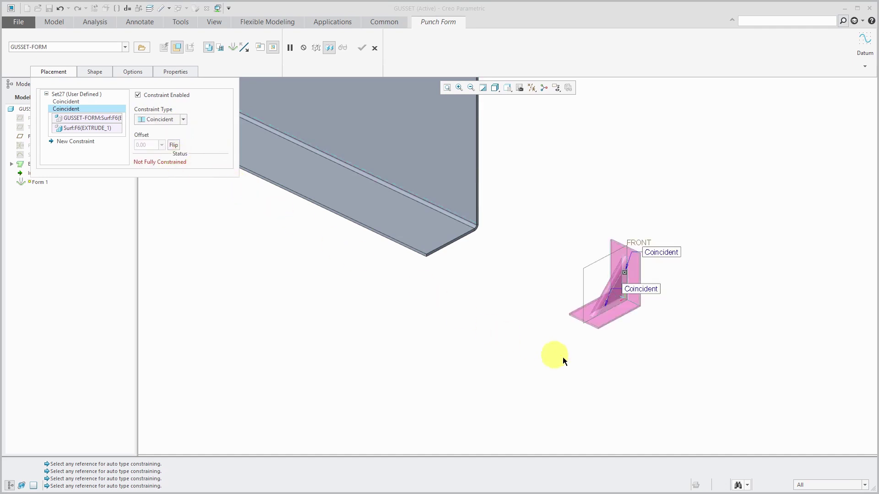
Step: Add a Distance constraint of 50 between the two FRONT datum planes
middle_drag(562, 357, 586, 361)
click(86, 141)
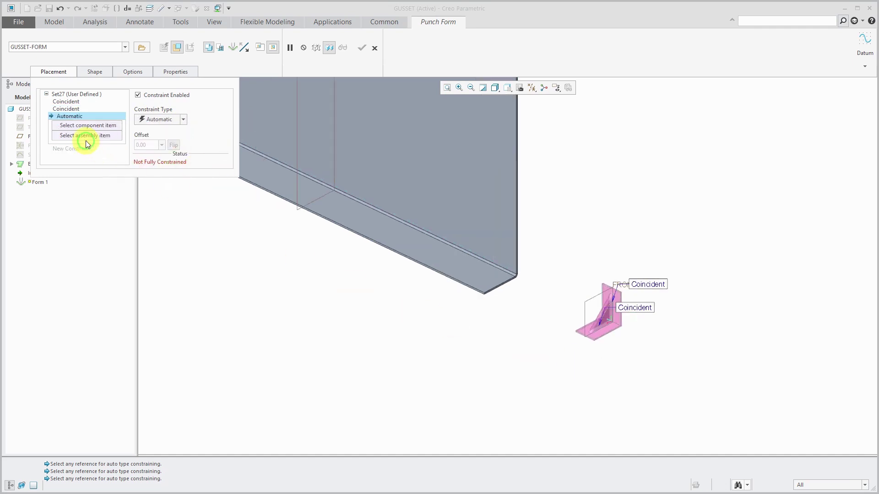
click(158, 121)
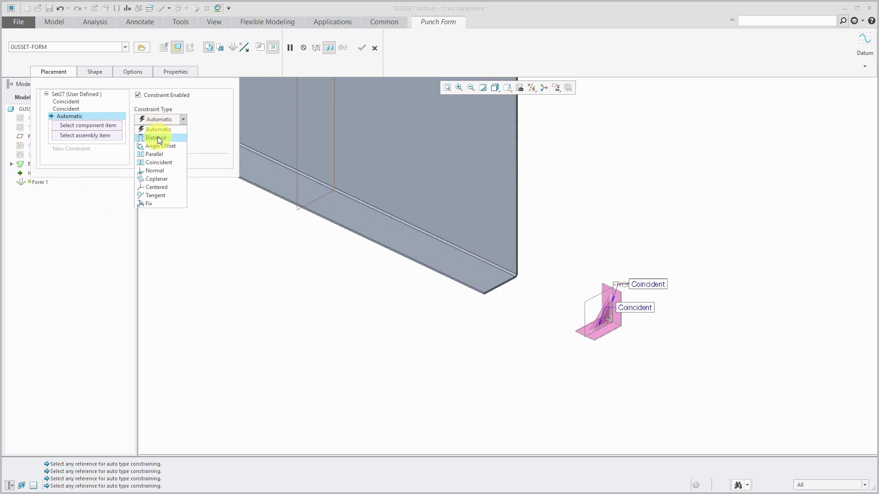
click(158, 137)
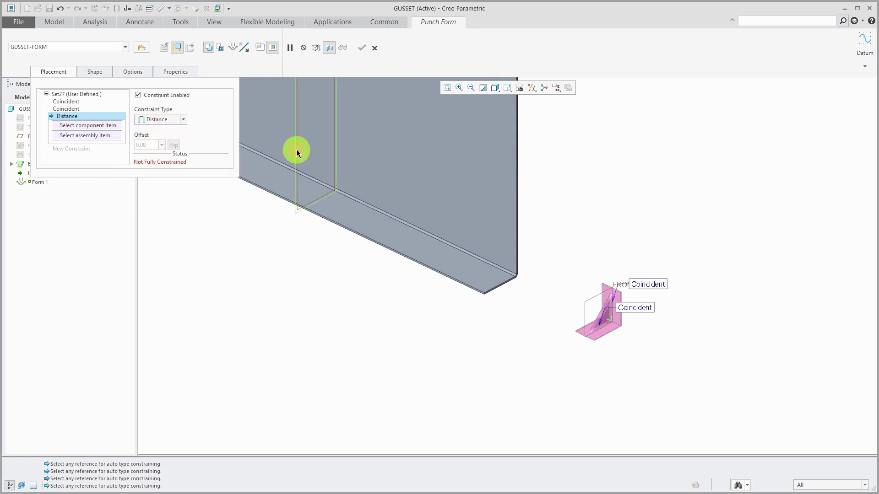
click(594, 296)
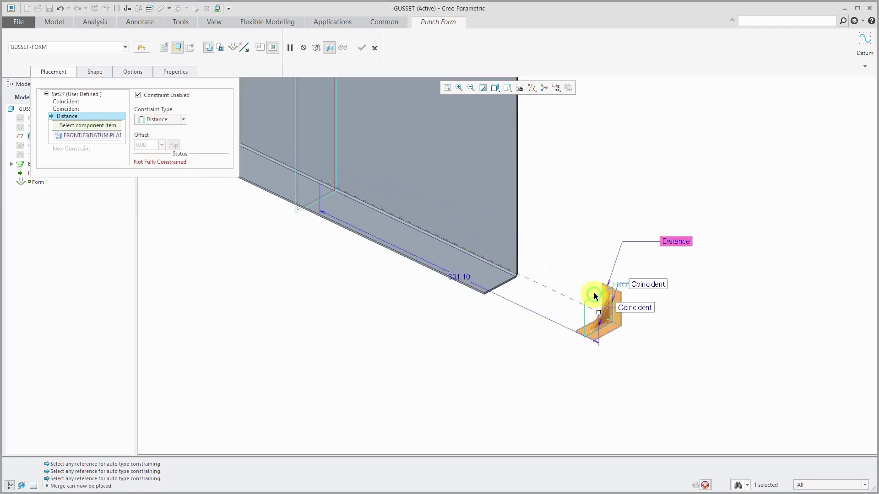
click(594, 296)
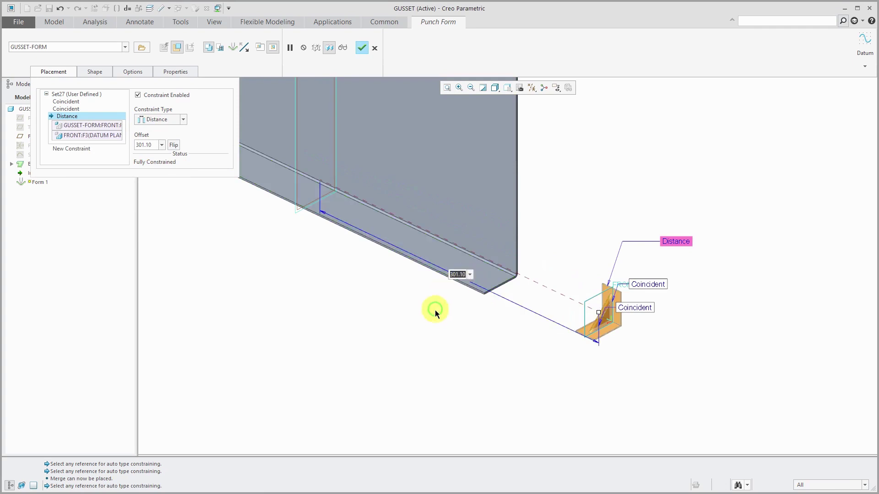
text(50)
key(Return)
scroll(355, 205, up, 3)
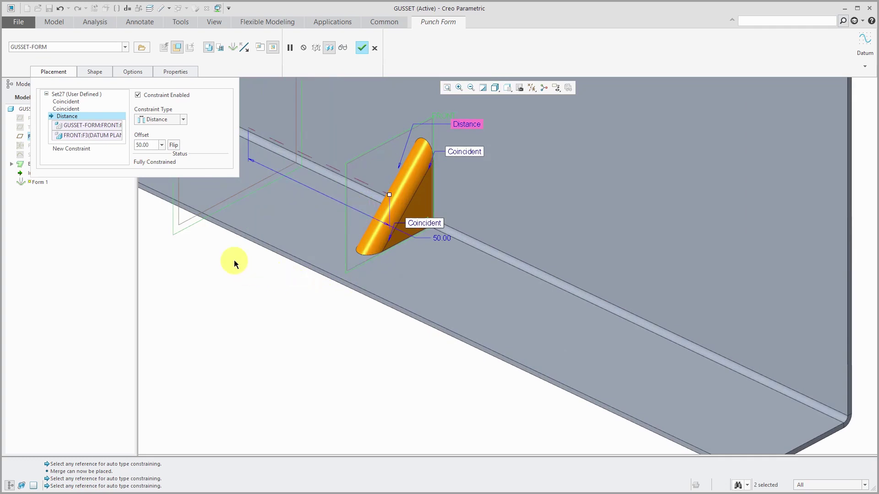
Step: Round Form 1's placement edges with the [Thickness] radius, Inside, and complete the punch form
click(134, 72)
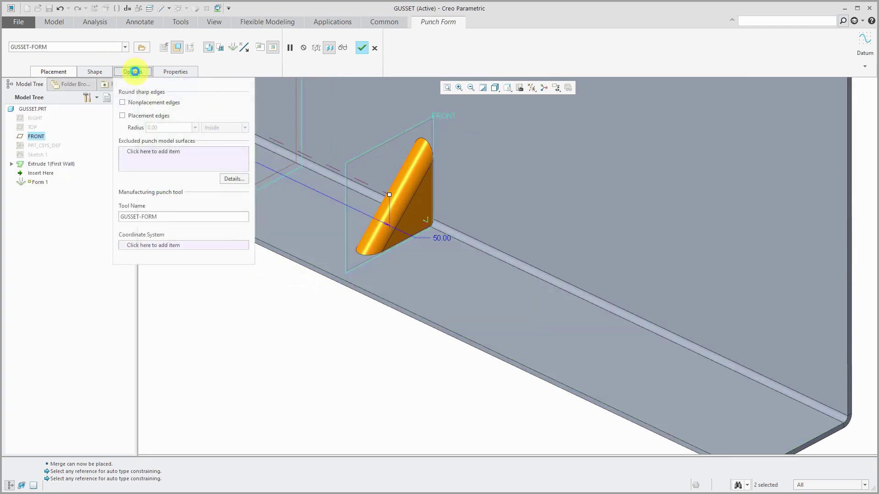
click(122, 116)
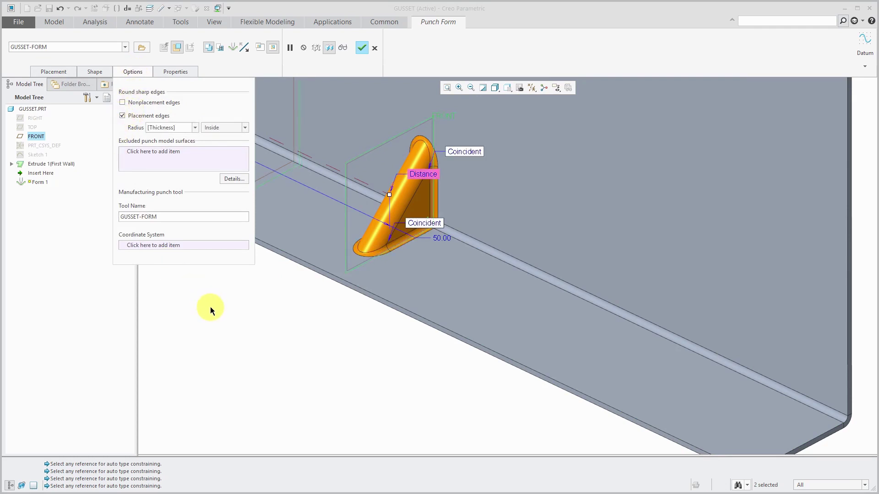
click(196, 128)
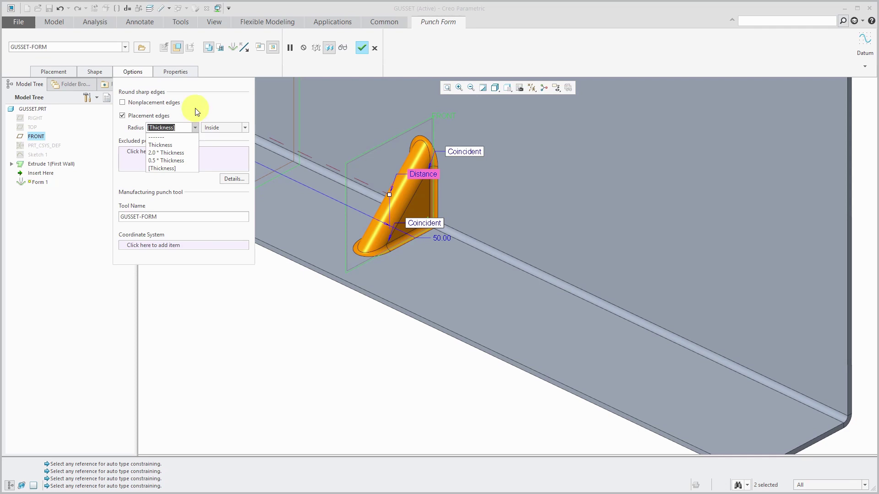
click(362, 48)
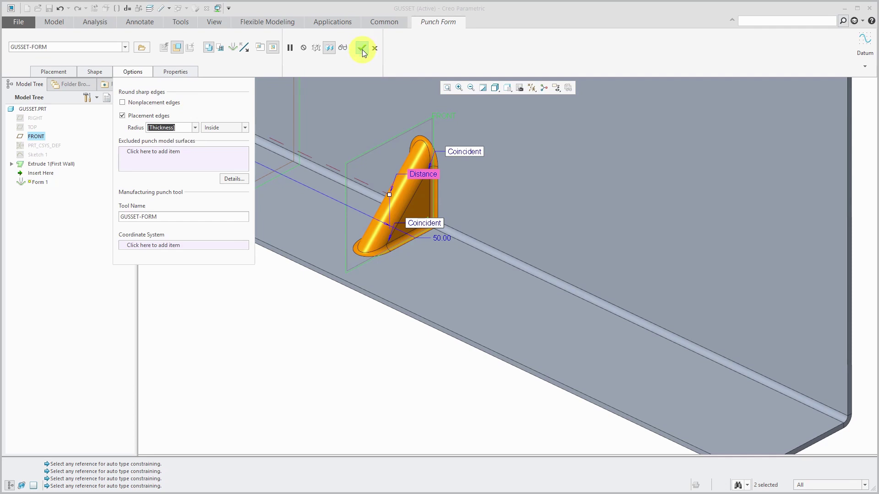
Step: Deselect Form 1, tilt the view slightly, and switch to the GUSSET-FORM.PRT window
click(284, 355)
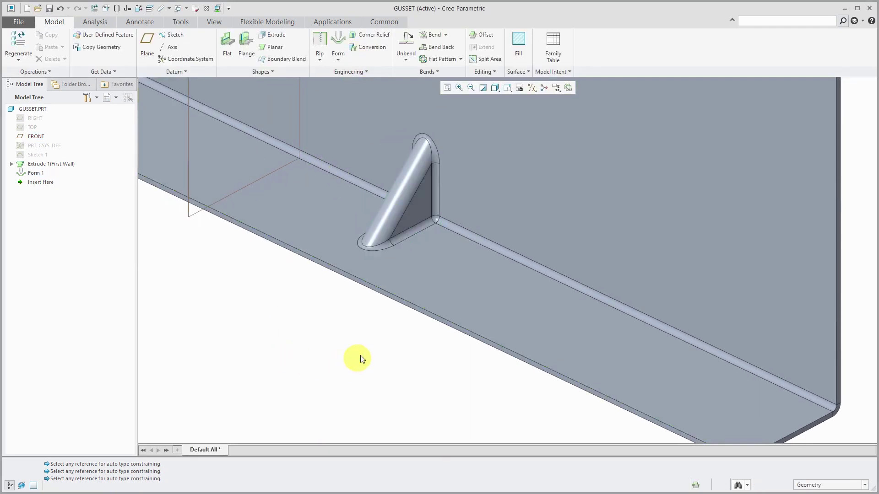
ctrl+middle_drag(359, 357, 341, 338)
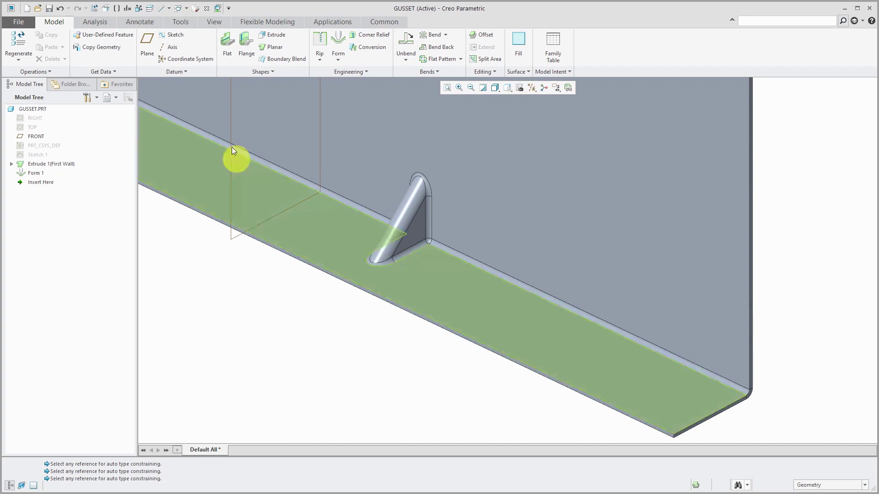
click(215, 110)
click(186, 9)
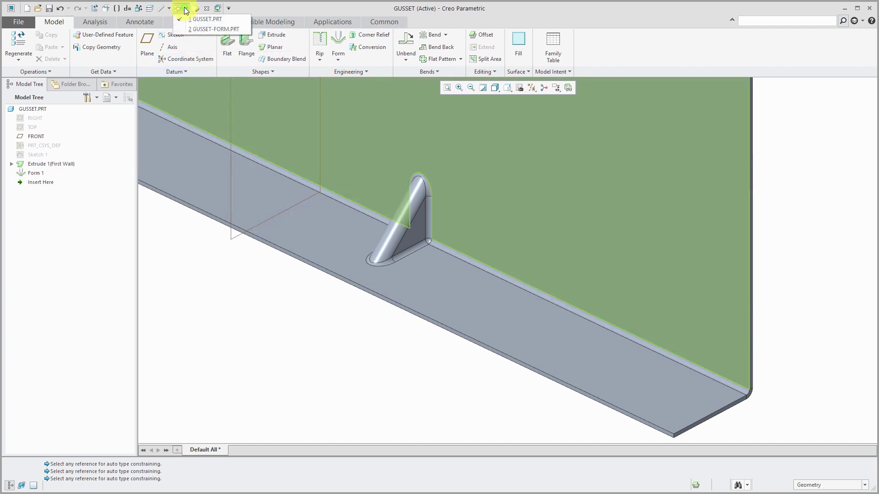
click(197, 30)
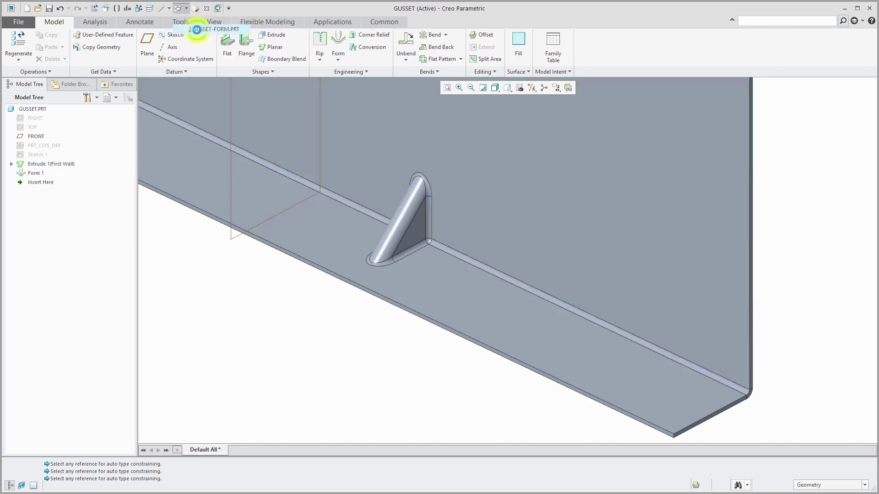
Step: Create a component interface named PLACE, coincident to the base top surface and vertical plate face
scroll(230, 140, up, 3)
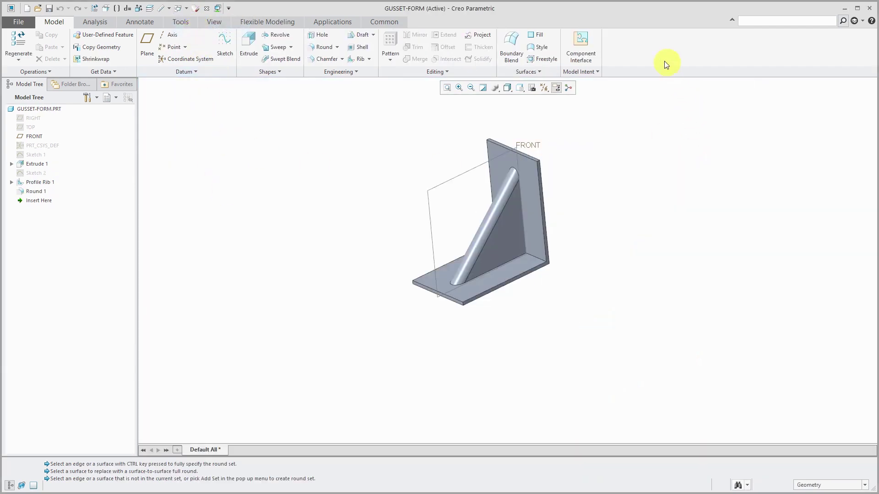
click(586, 50)
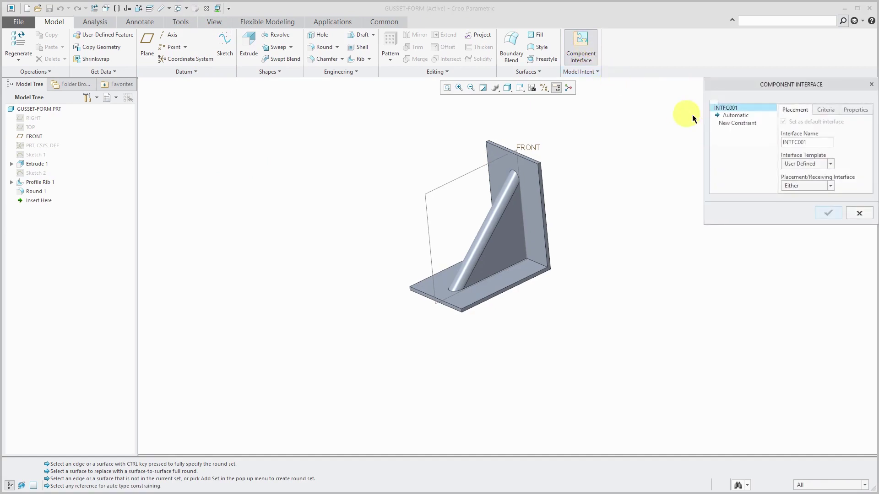
double_click(806, 141)
text(place)
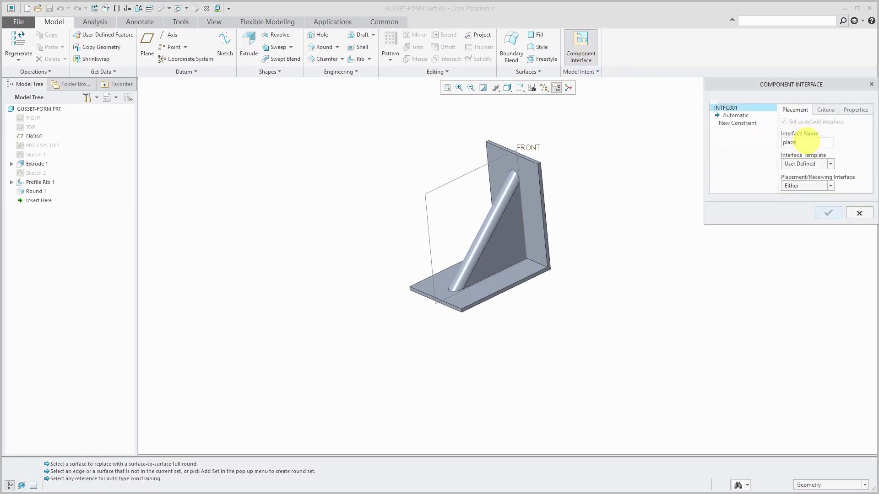
key(Return)
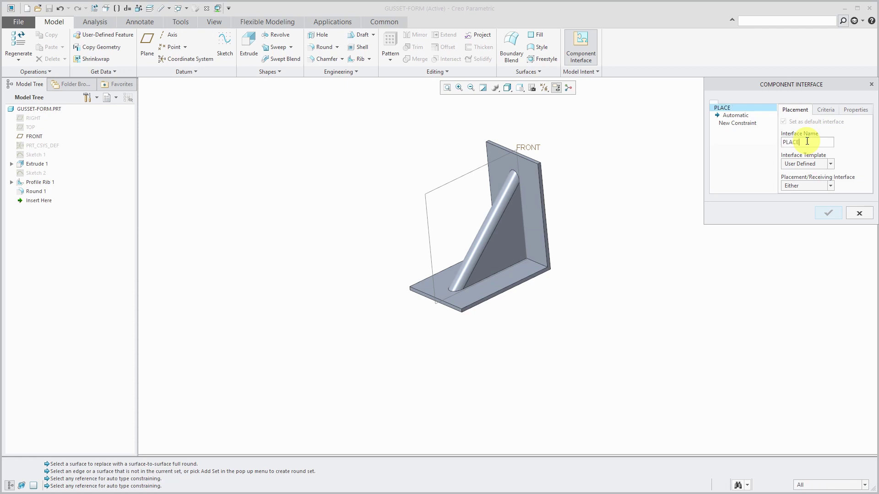
click(743, 116)
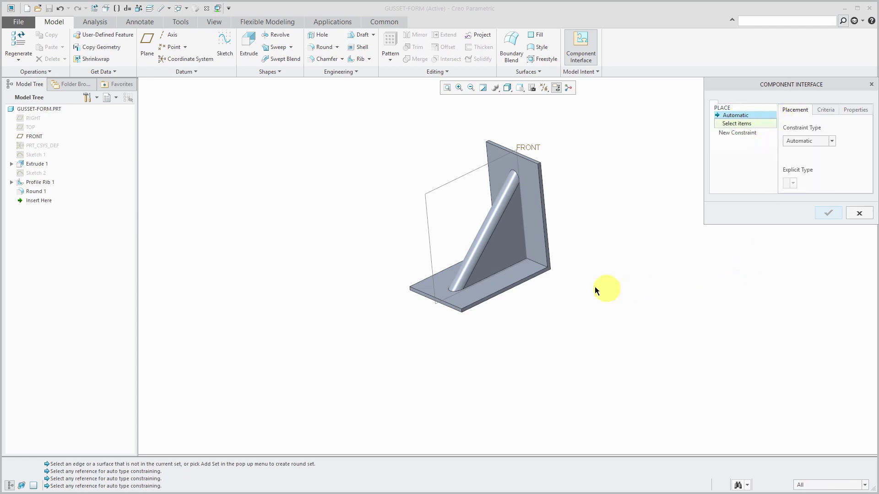
click(519, 272)
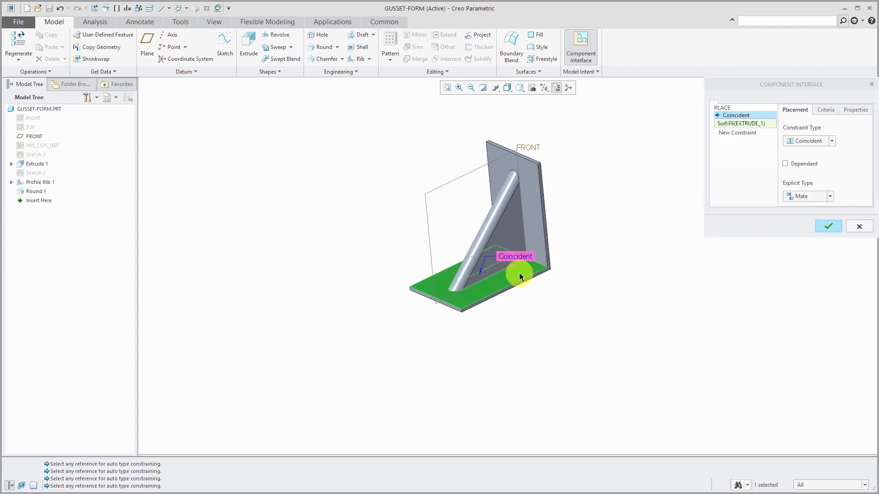
click(751, 132)
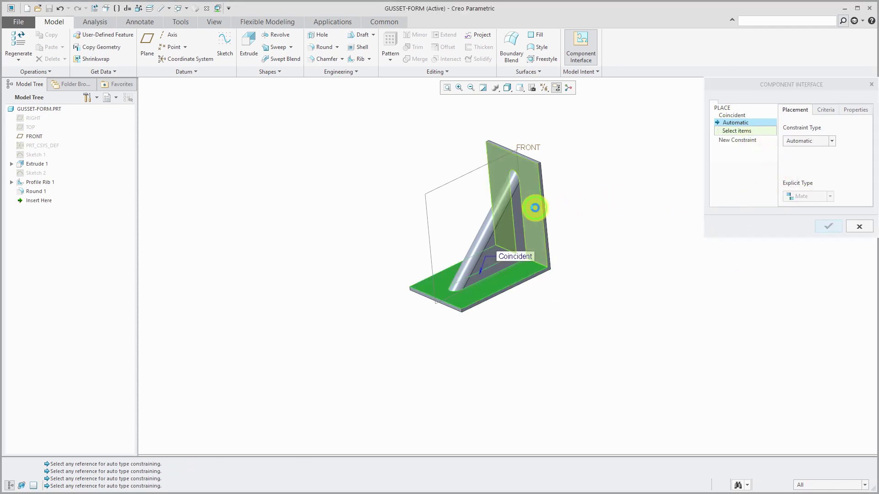
click(534, 208)
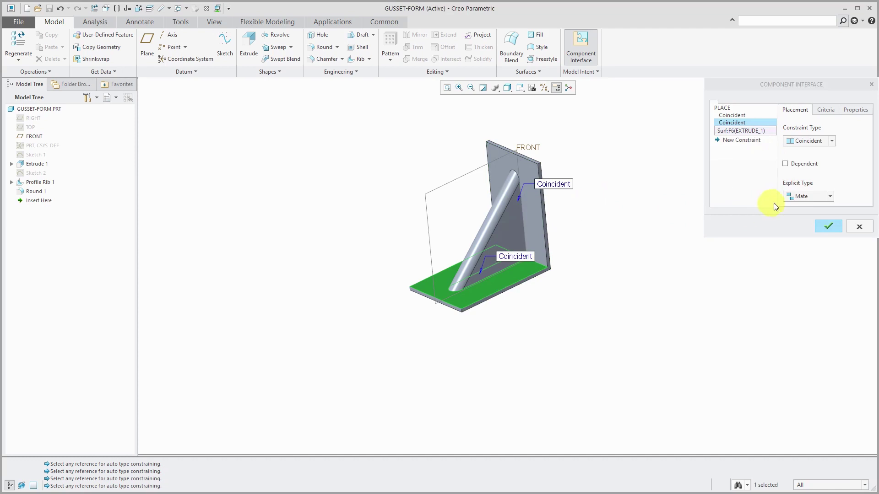
Step: Add a third Distance constraint of 20.00 from the FRONT datum plane
click(755, 142)
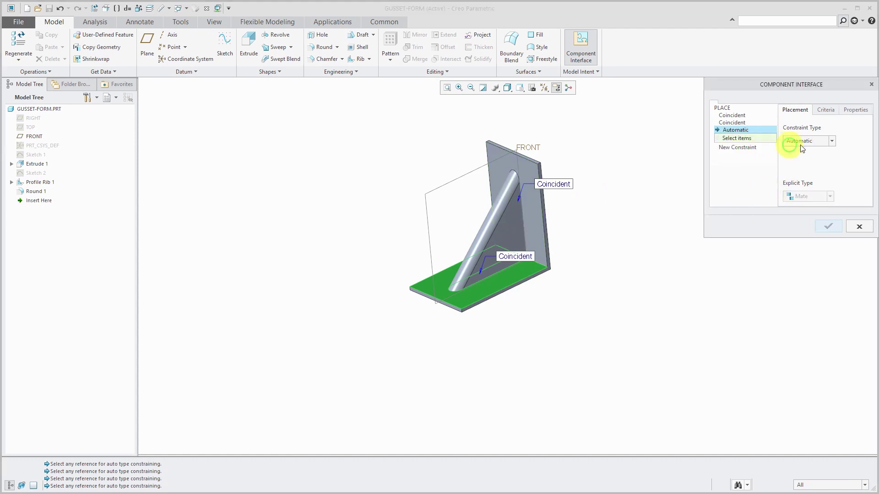
click(834, 142)
click(826, 158)
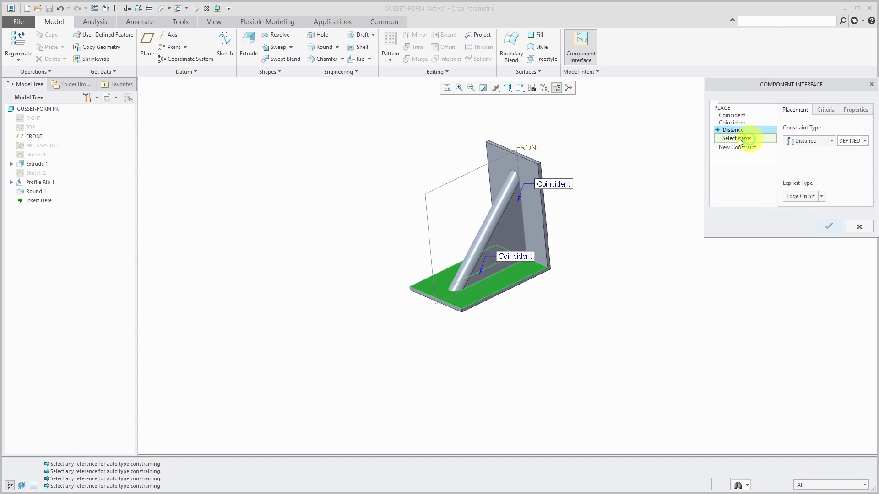
click(451, 182)
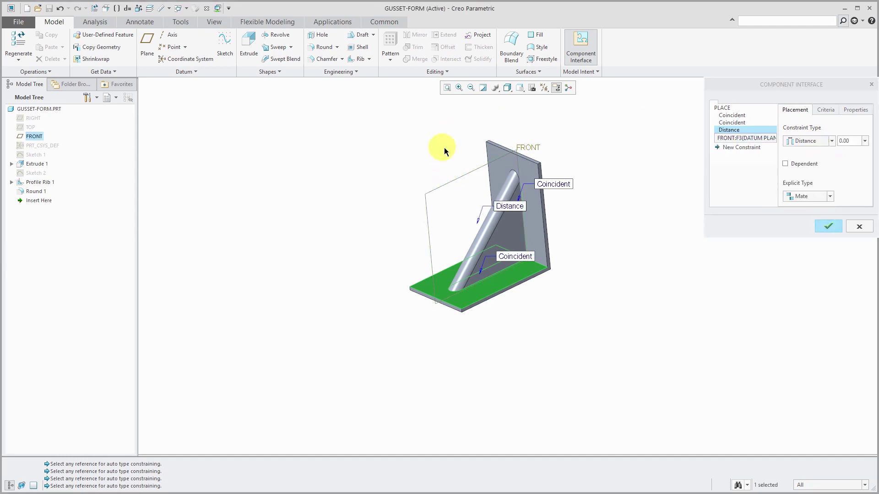
double_click(845, 141)
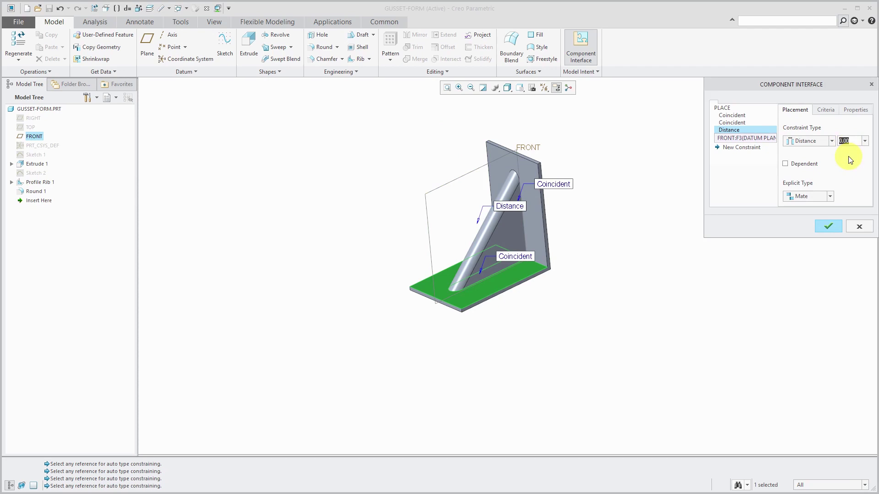
text(20)
key(Return)
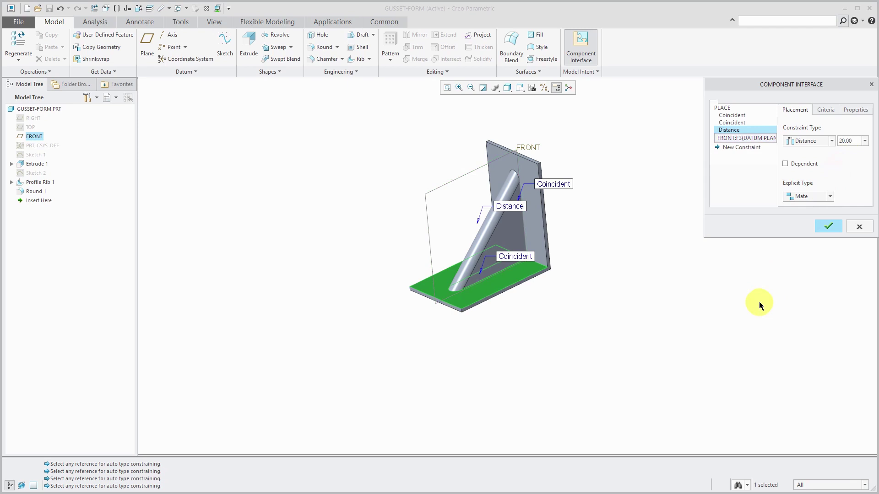
Step: Finish the PLACE interface, confirm it under INTERFACES, and switch back to GUSSET.PRT
click(828, 226)
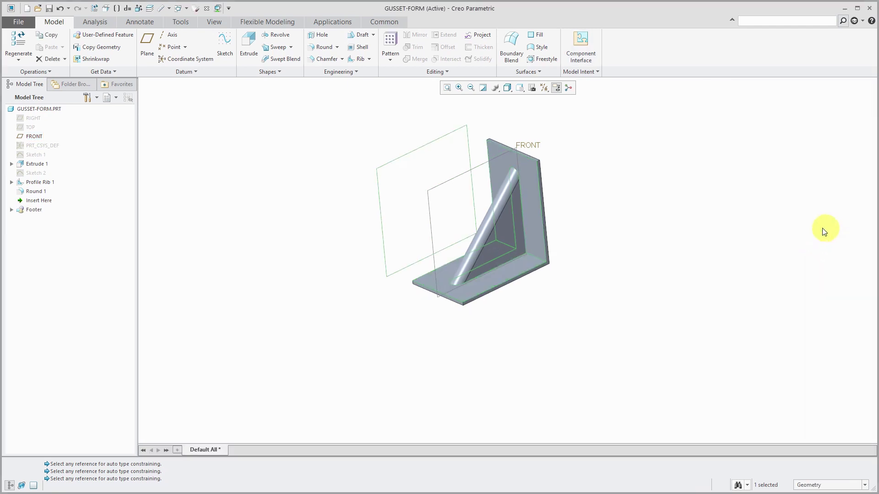
click(11, 209)
click(20, 219)
click(238, 240)
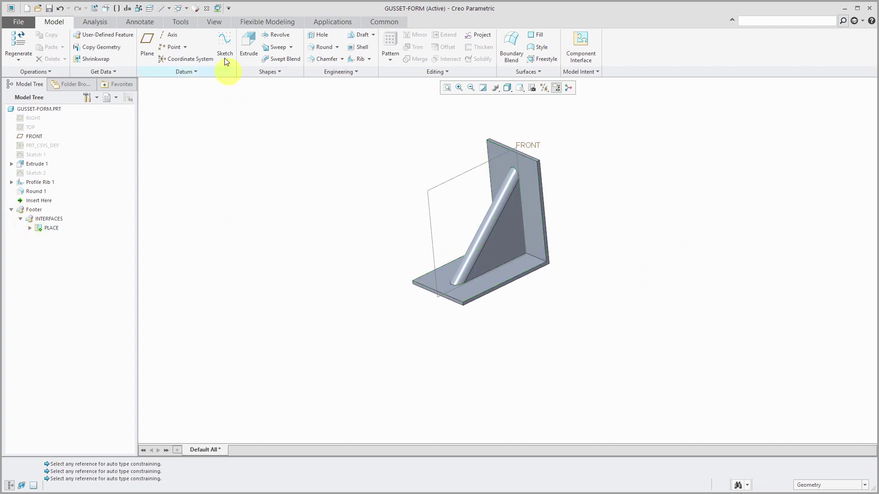
click(187, 9)
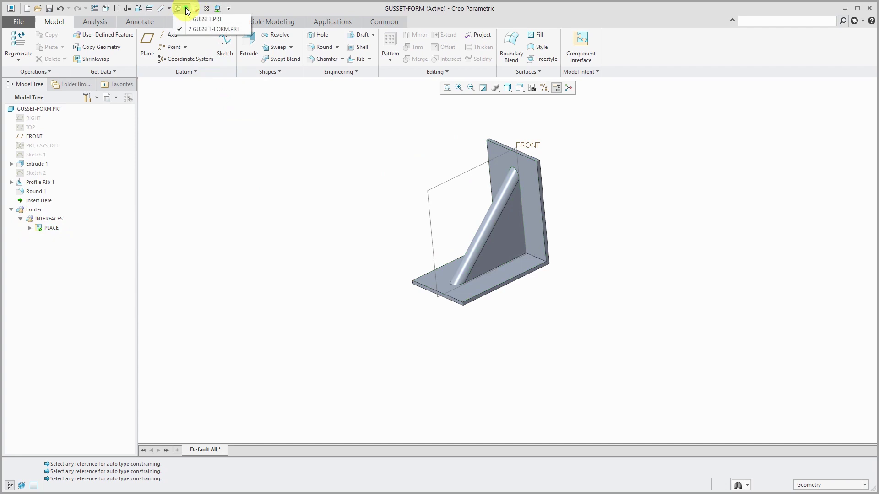
click(204, 19)
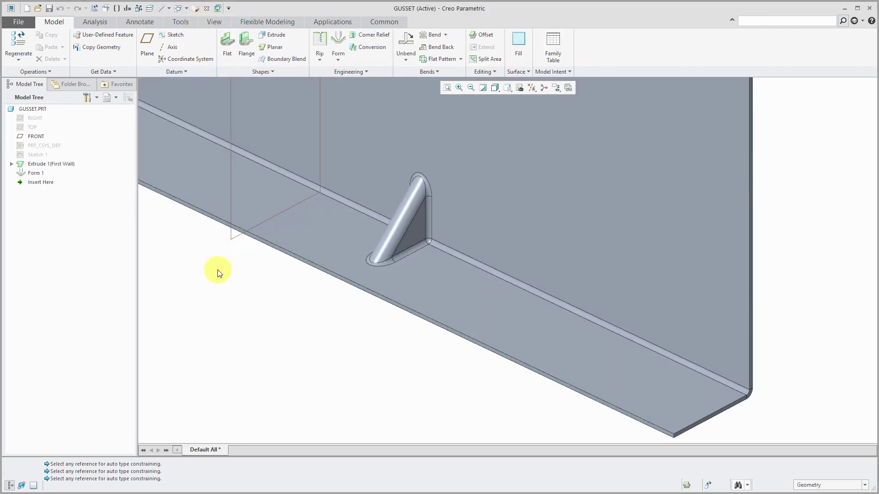
Step: Start a Punch Form placed by interface PLACE on the vertical wall and flange
click(341, 54)
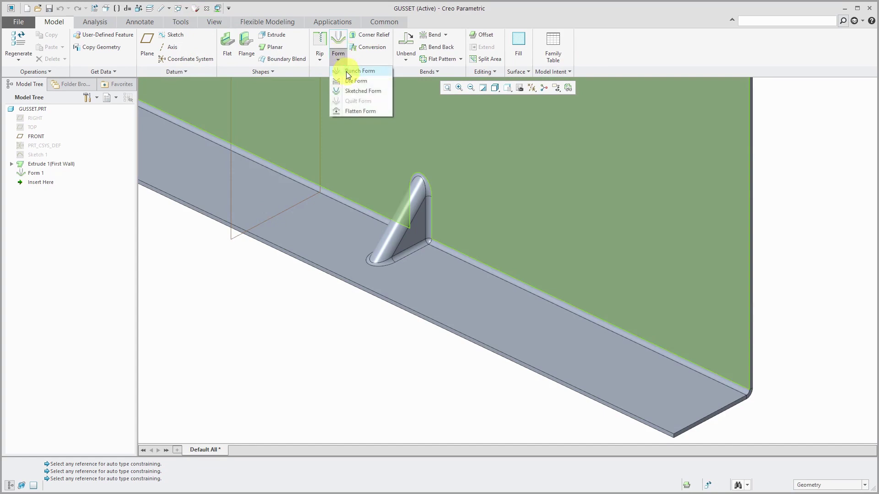
click(345, 71)
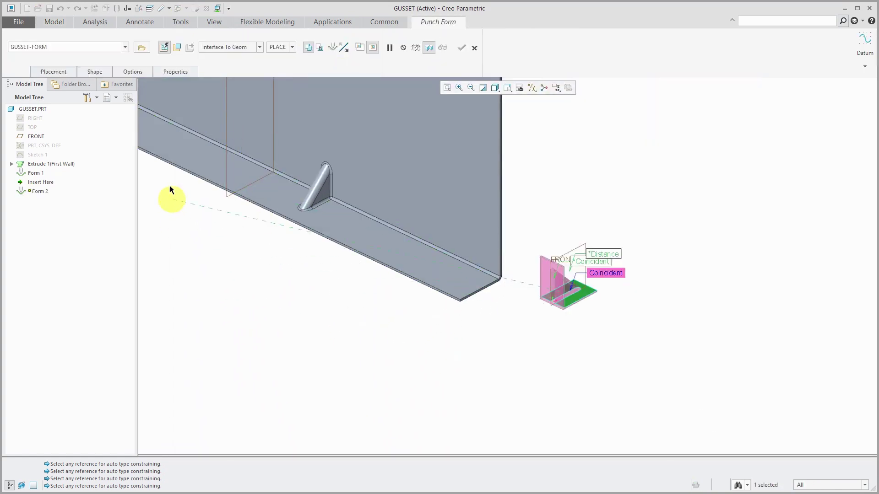
click(172, 114)
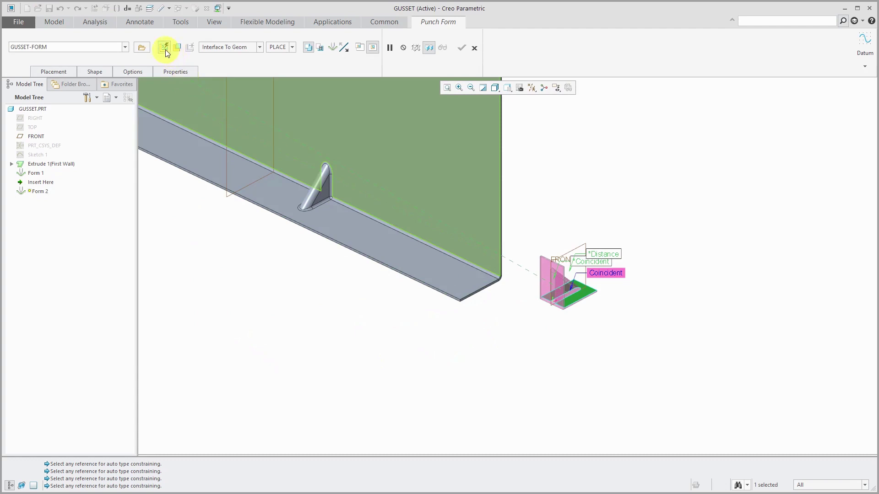
click(165, 52)
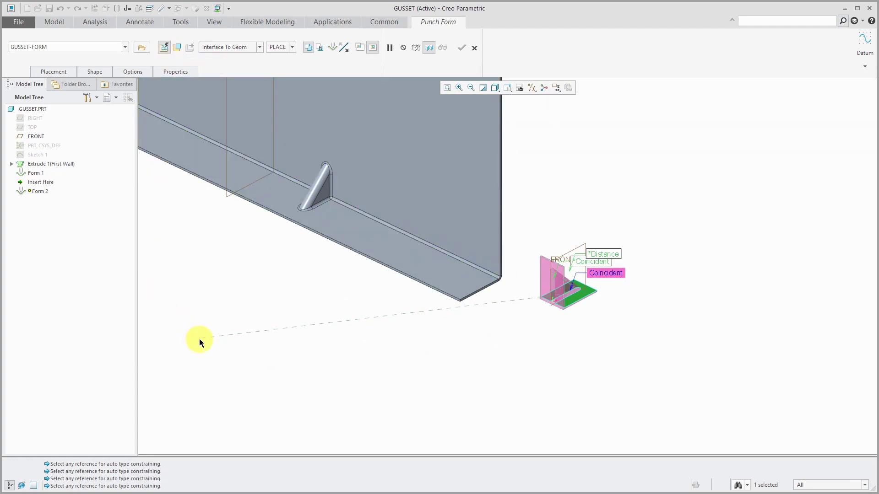
click(359, 238)
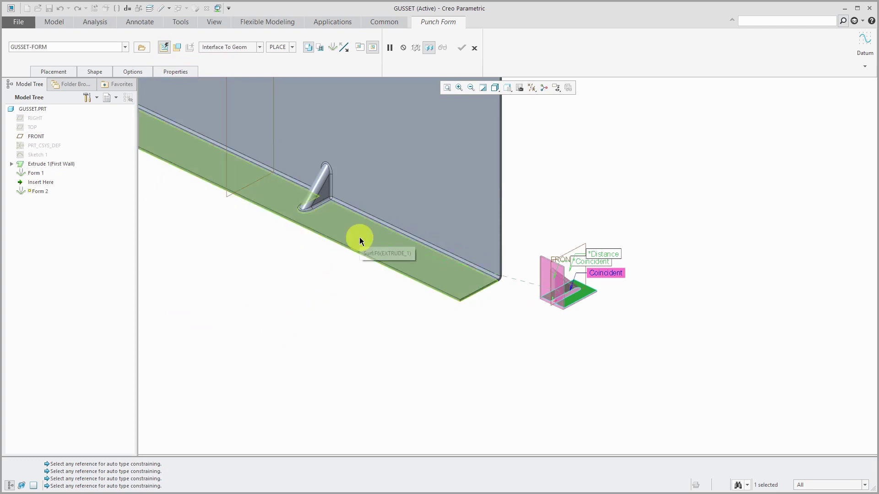
click(392, 179)
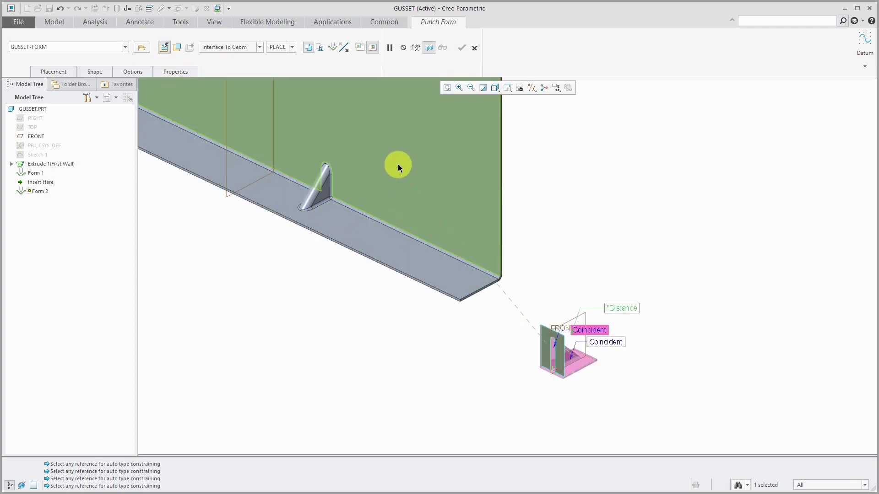
click(397, 165)
click(397, 166)
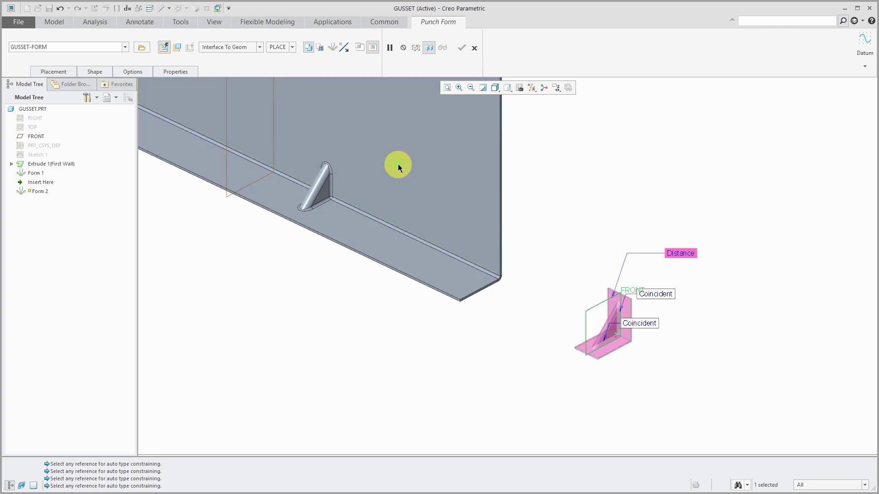
Step: Set Form 2 100.00 from FRONT, round its placement edges, and finish it
click(228, 159)
click(254, 243)
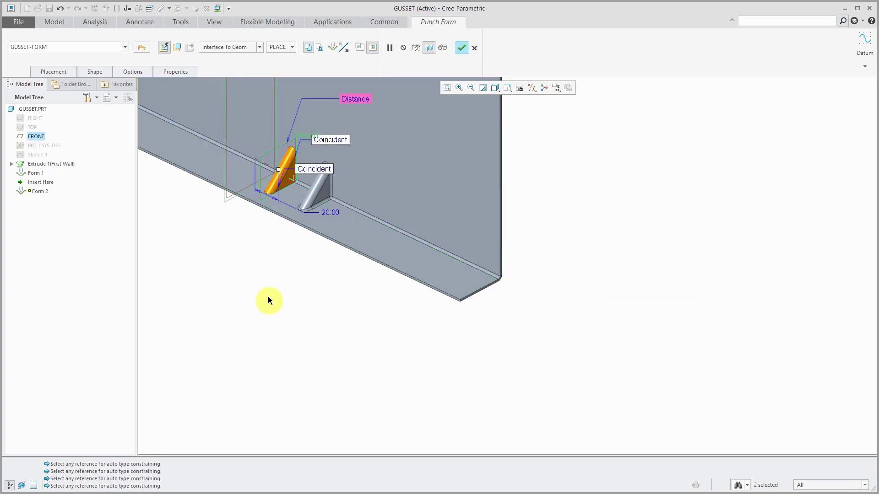
double_click(331, 214)
text(100)
key(Return)
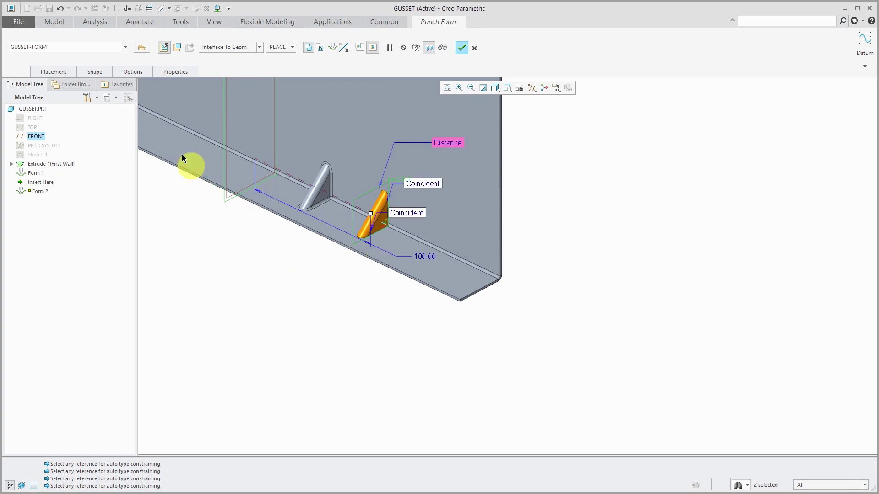
click(133, 71)
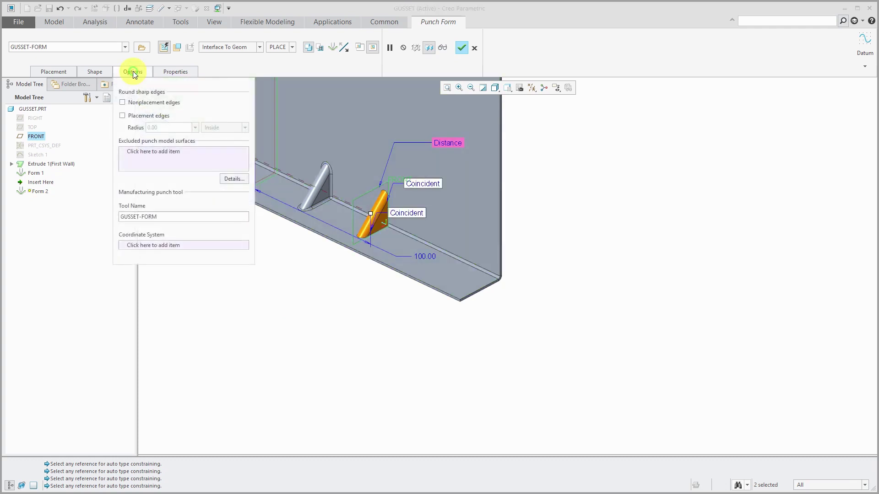
click(122, 117)
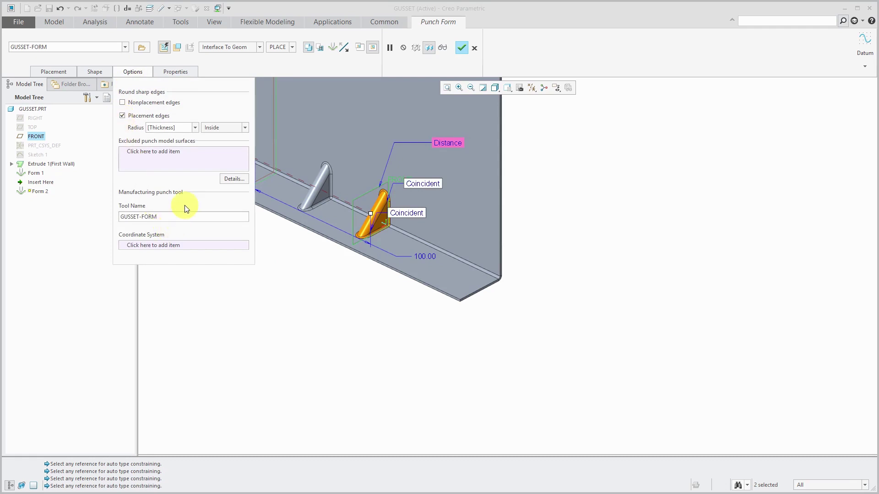
click(461, 47)
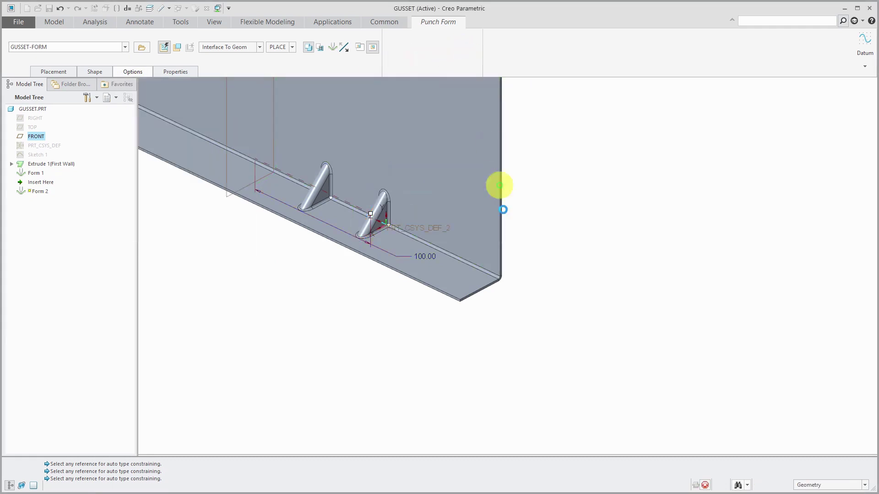
Step: Deselect Form 2 and bring the GUSSET-FORM.PRT window to the front
click(558, 362)
scroll(251, 232, up, 1)
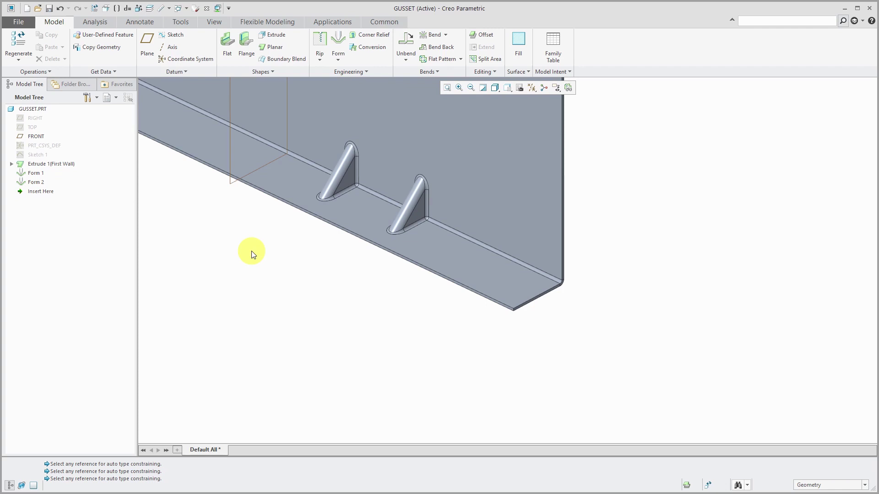
click(215, 101)
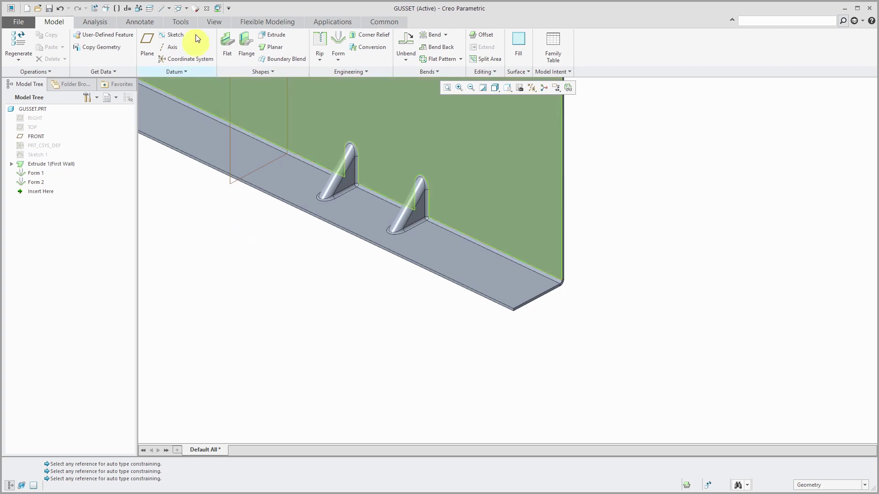
click(186, 10)
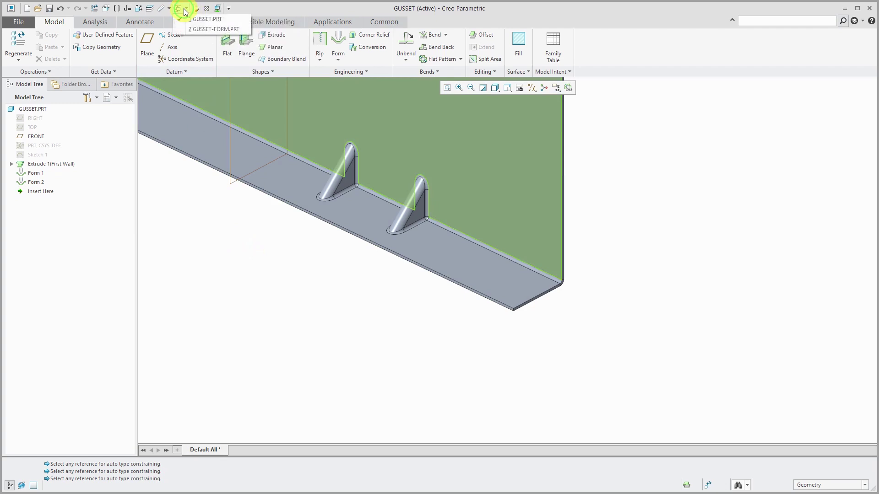
click(213, 30)
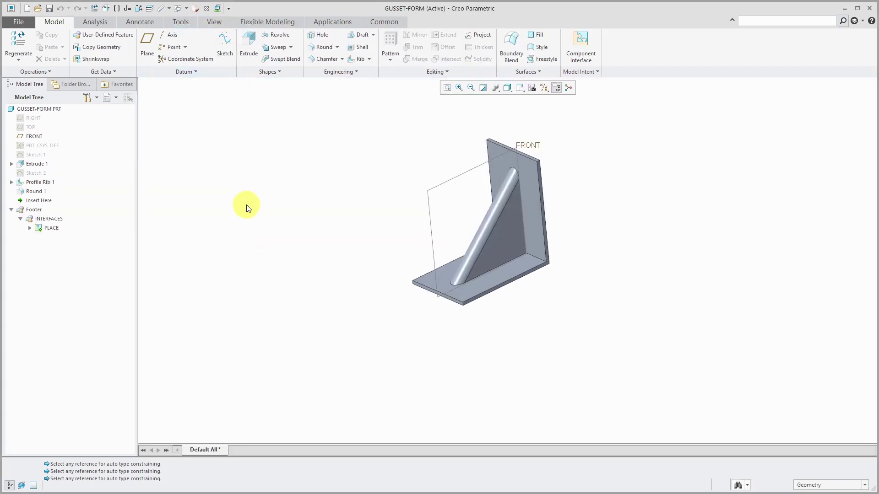
Step: Start a coordinate system referencing the base plate top, vertical plate face and FRONT plane
click(194, 61)
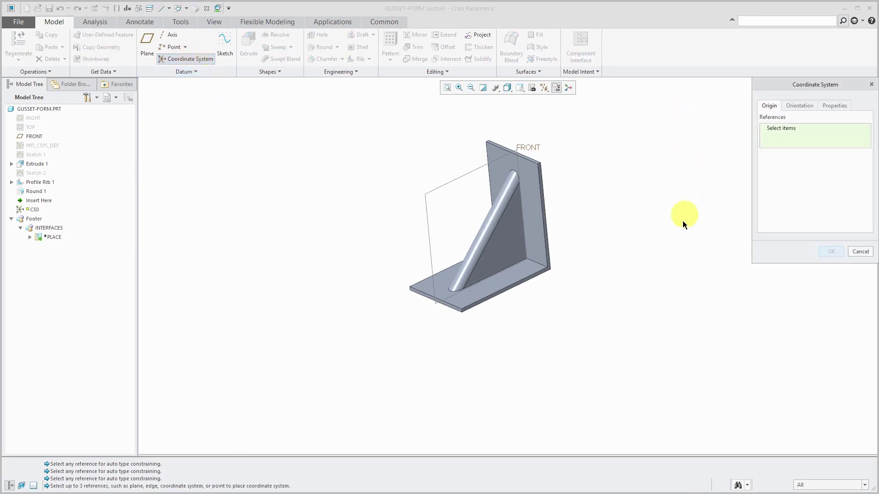
scroll(577, 224, down, 1)
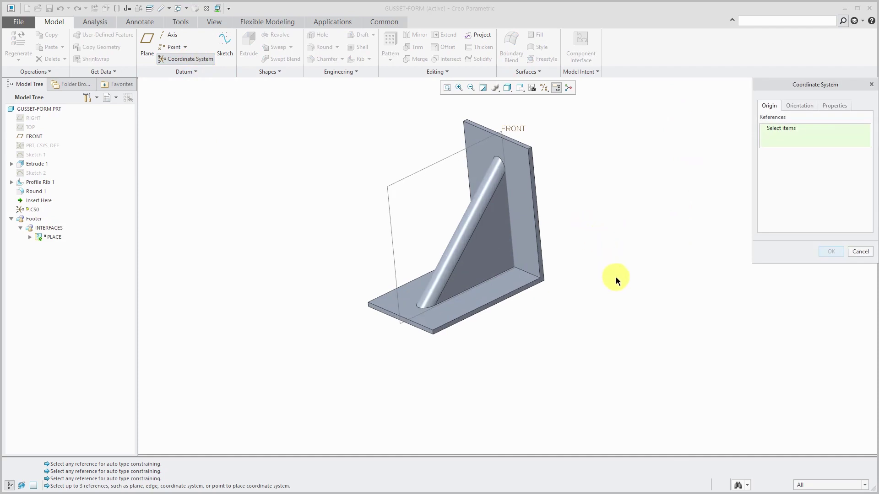
click(518, 278)
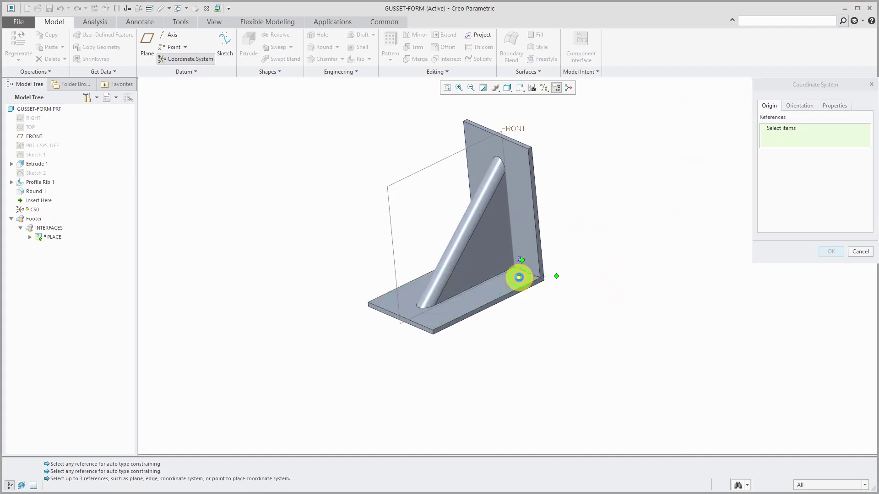
ctrl+click(526, 238)
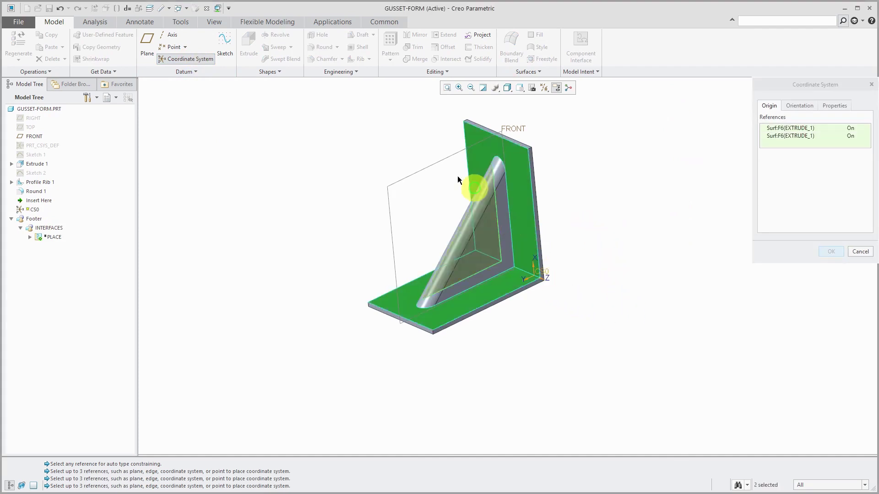
ctrl+click(406, 179)
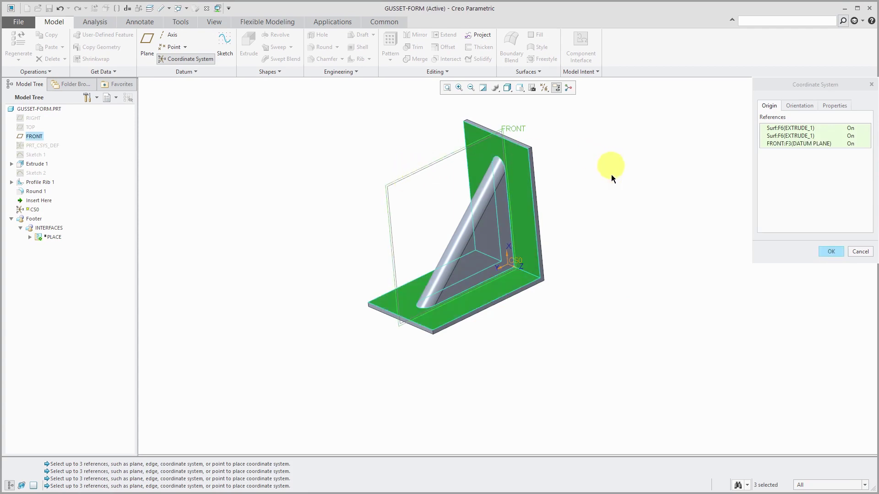
Step: Orient the coordinate system with Z as the projected axis and Y as the determined axis
scroll(569, 251, up, 1)
click(799, 105)
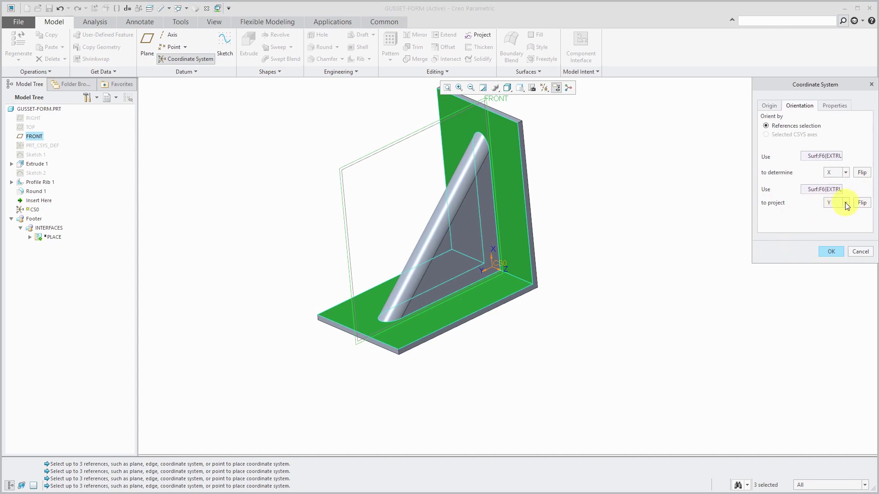
click(844, 220)
click(847, 172)
click(839, 191)
Step: Rename the coordinate system from CS0 to FORM-PLACEMENT and finish it
click(834, 106)
double_click(823, 121)
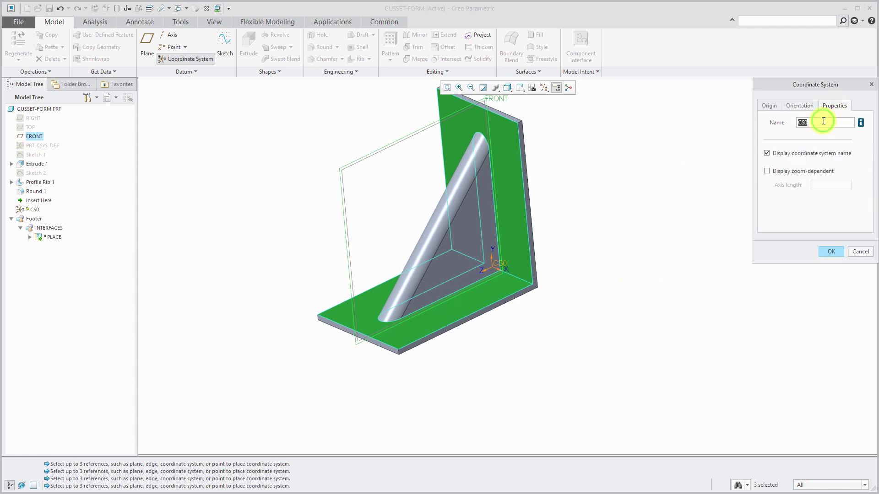
text(f)
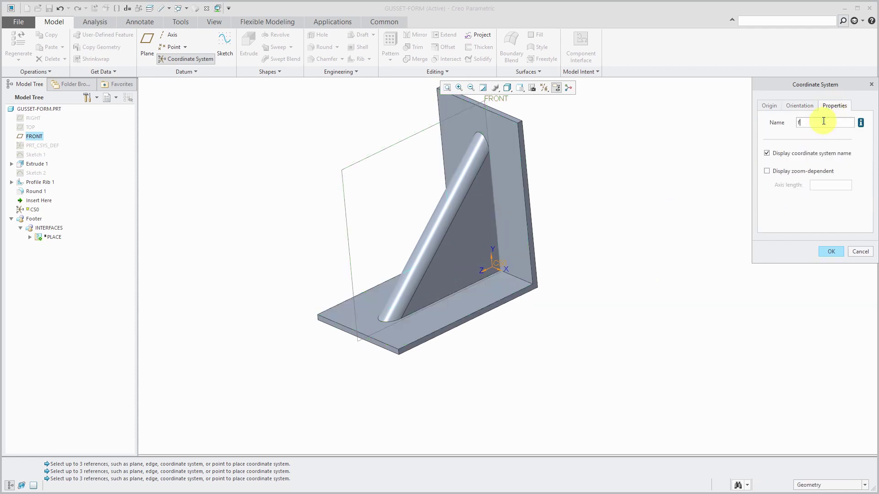
text(orm-placement)
key(Return)
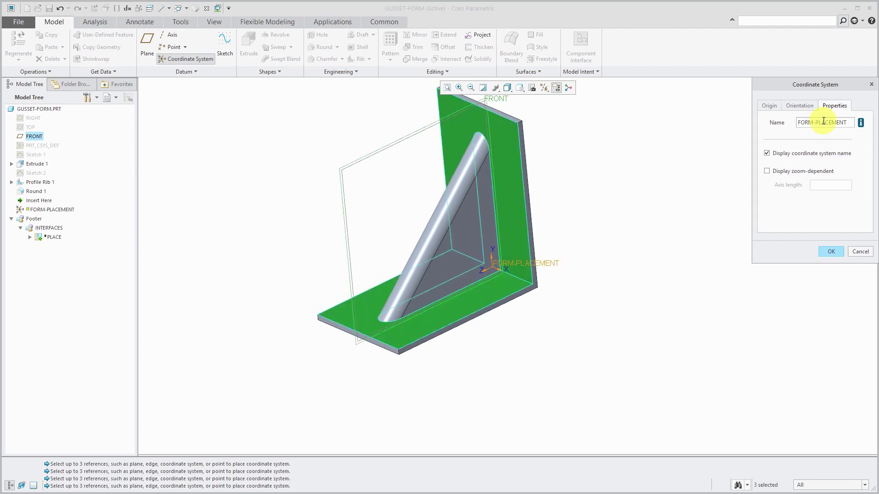
click(833, 251)
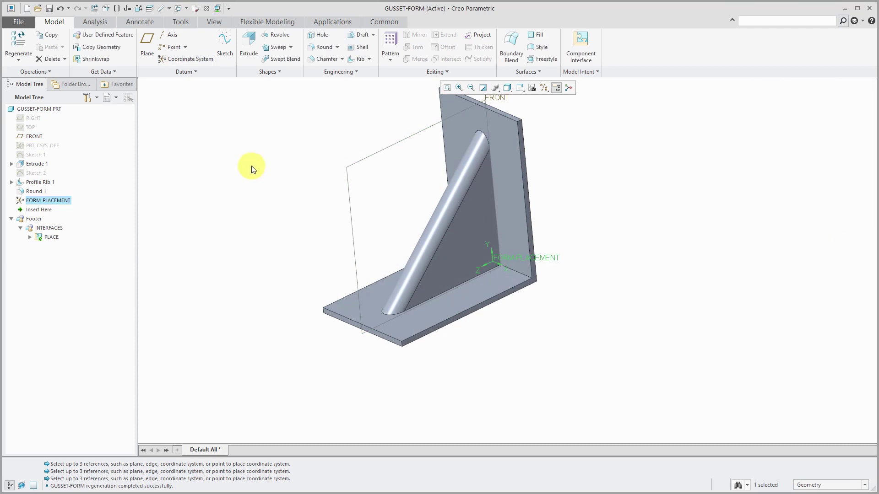
Step: Create interface FORM-CSYS with a Coincident constraint to the FORM-PLACEMENT coordinate system
click(251, 166)
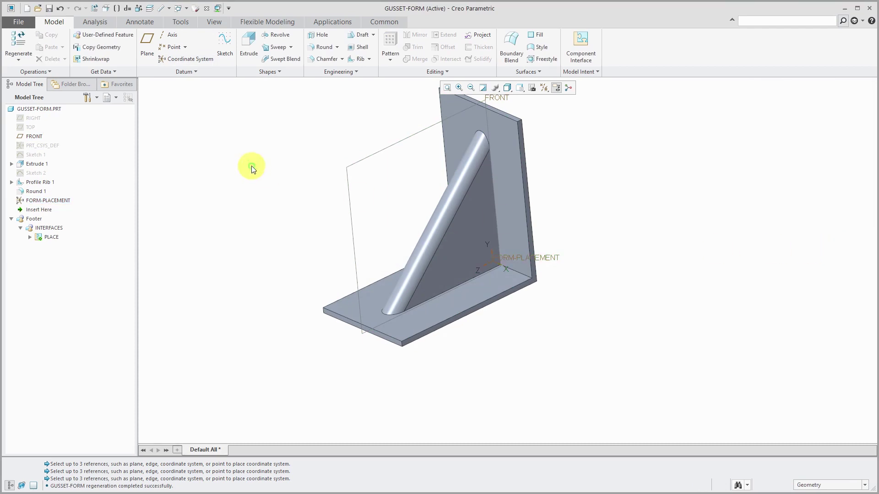
click(584, 45)
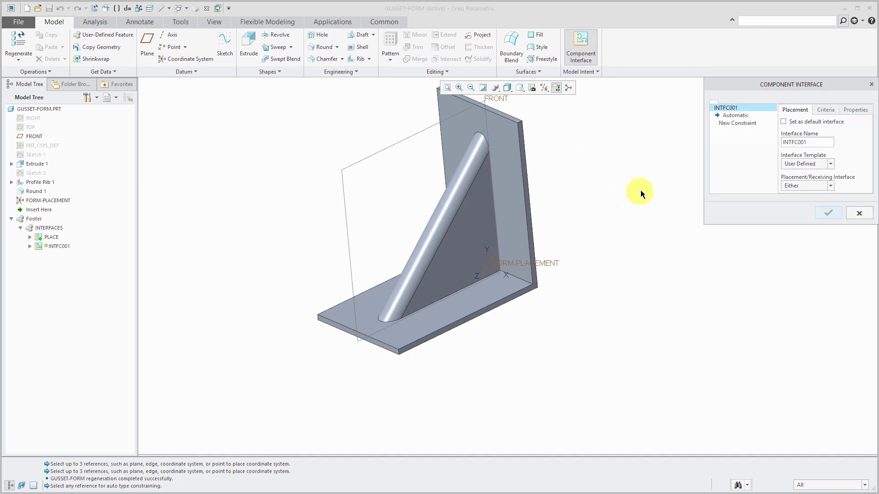
double_click(801, 142)
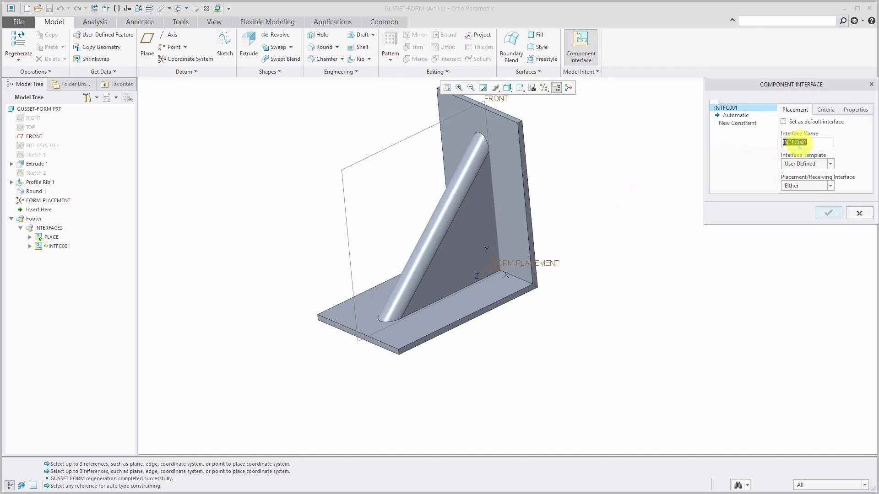
text(form)
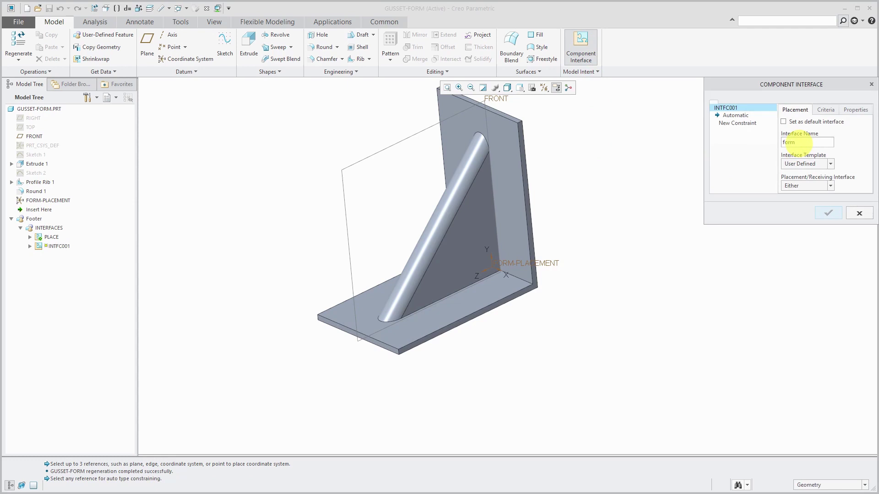
text(-csys)
key(Return)
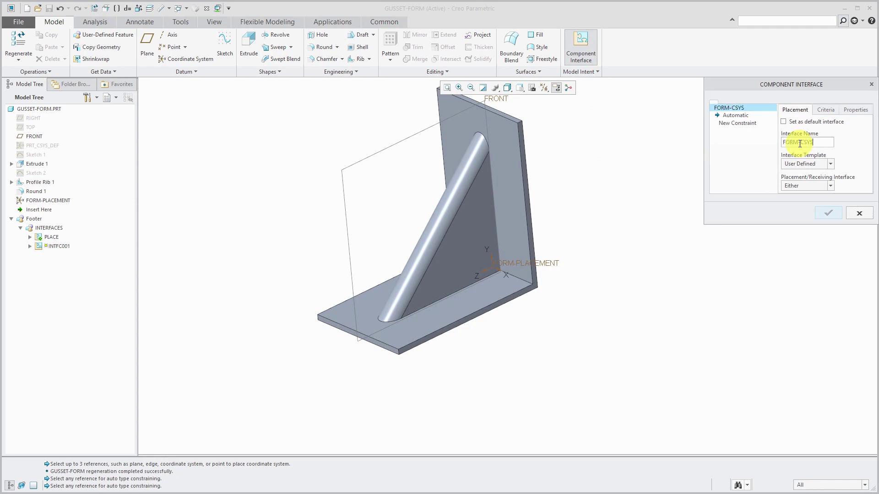
click(744, 117)
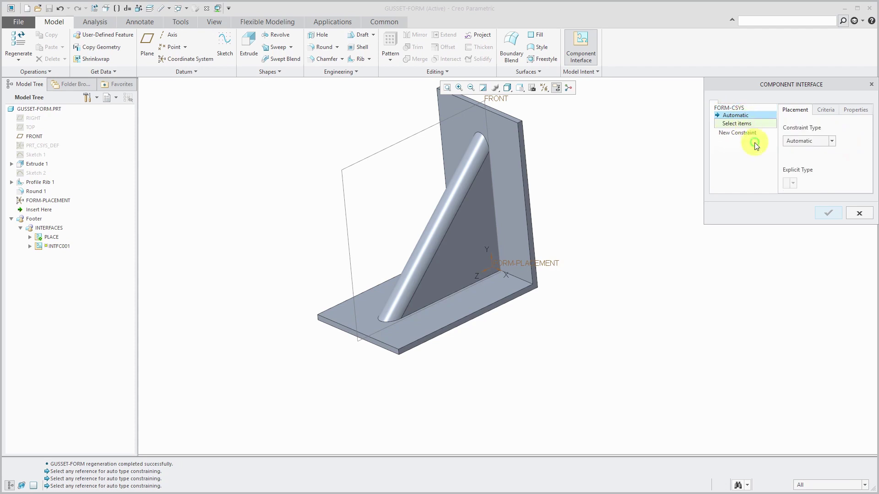
click(42, 201)
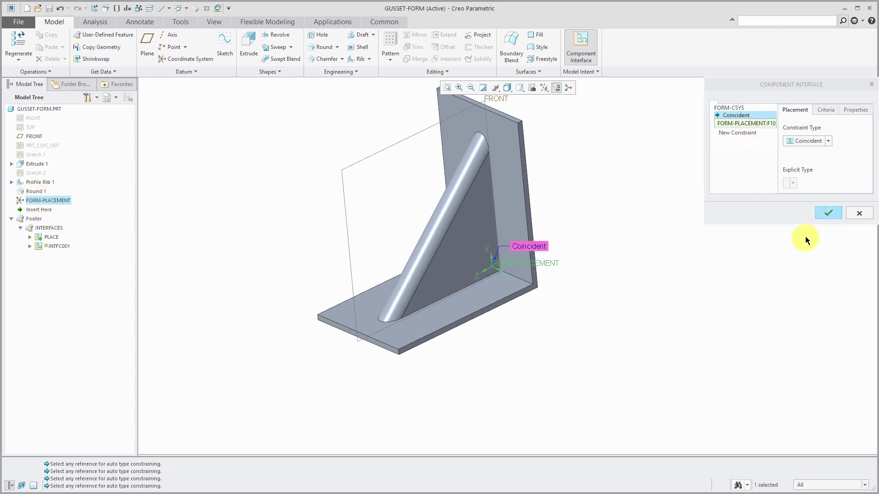
click(827, 210)
click(722, 270)
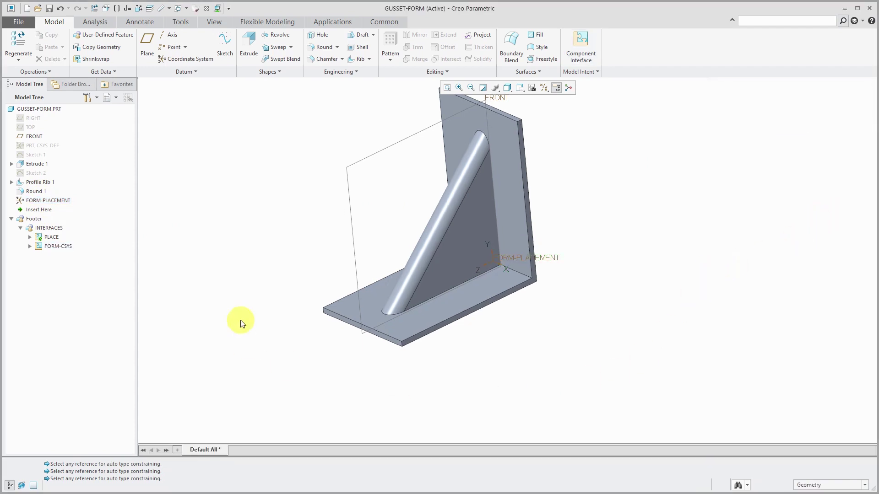
Step: In GUSSET.PRT, start a Punch Form placed by coordinate system with its origin on the wall
click(186, 9)
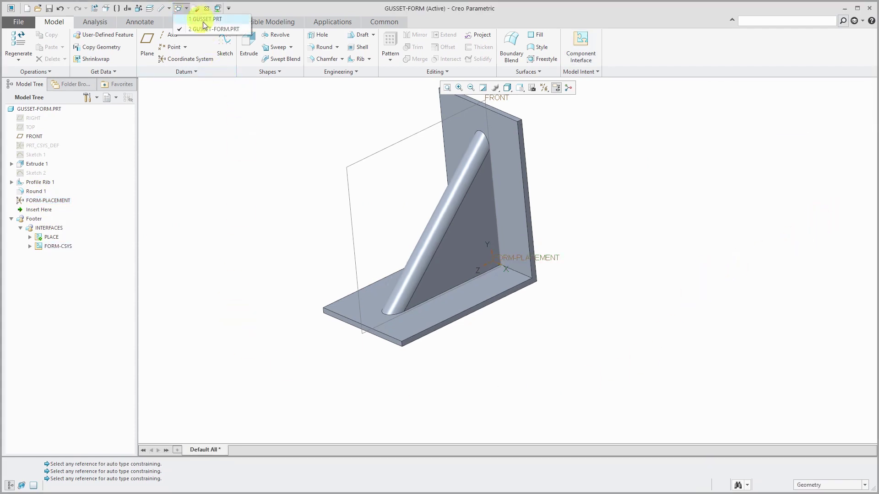
click(205, 21)
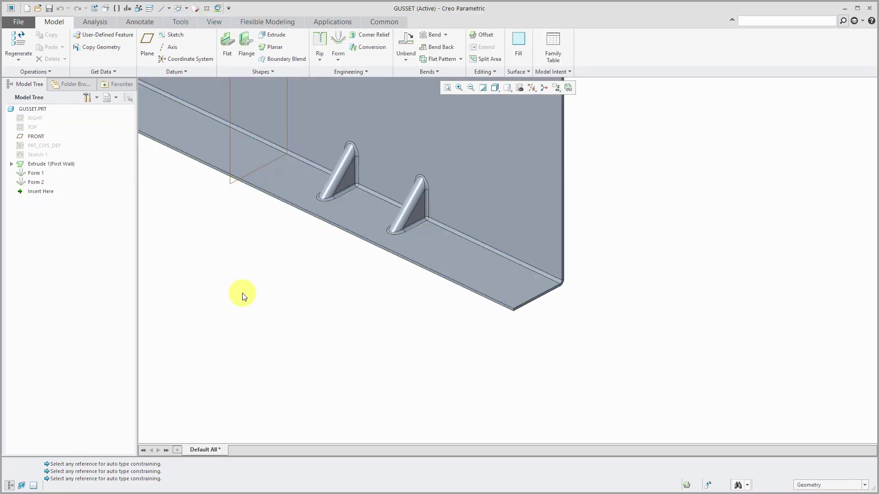
click(293, 165)
click(338, 59)
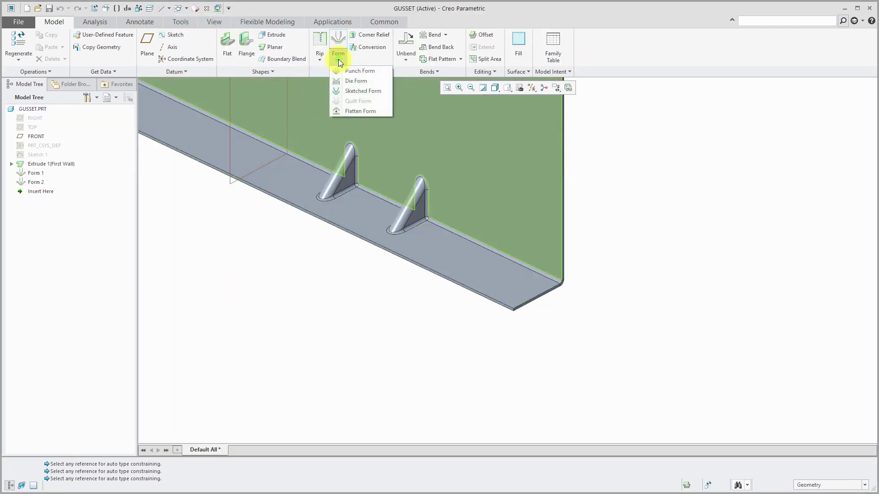
click(352, 71)
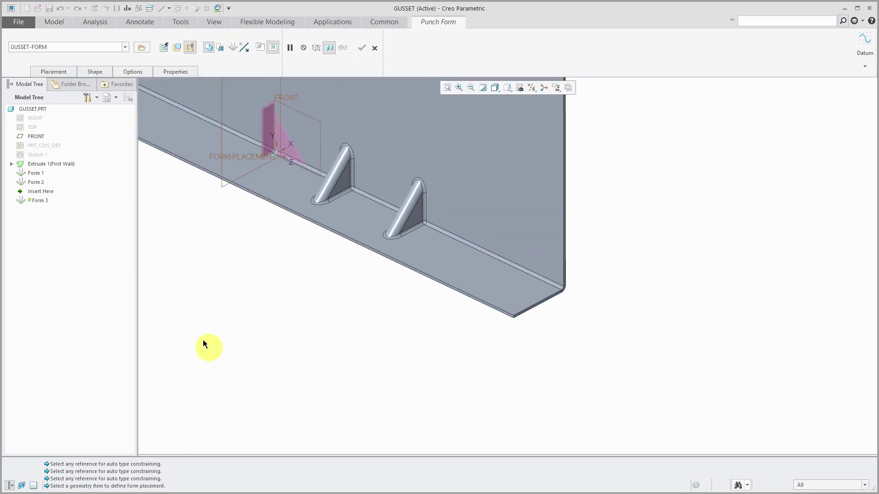
click(190, 49)
click(474, 217)
click(474, 218)
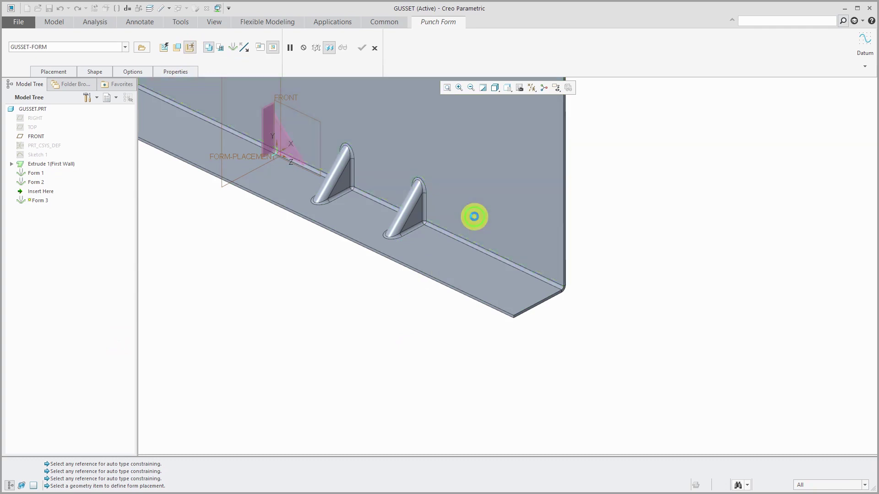
Step: Add offset references to the flange surface and FRONT plane, giving 17.77 and 136.78
mouse_move(467, 337)
middle_down()
mouse_move(398, 314)
mouse_move(437, 324)
middle_up()
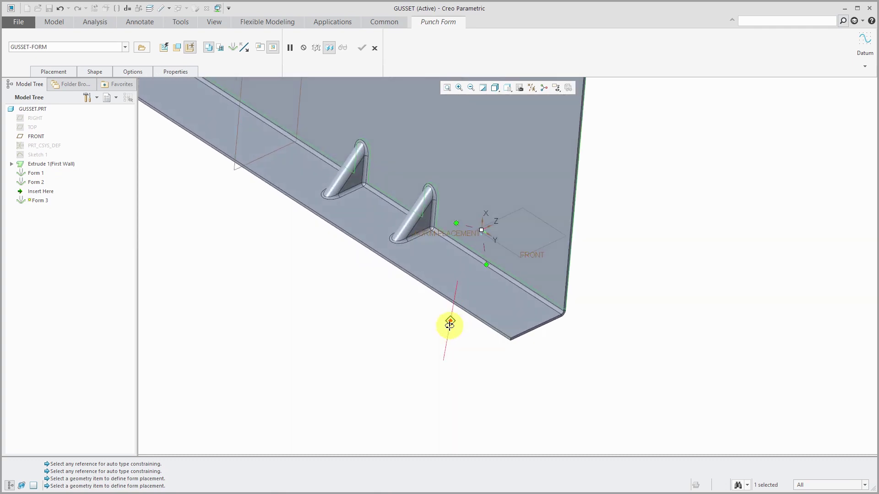
right_click(435, 333)
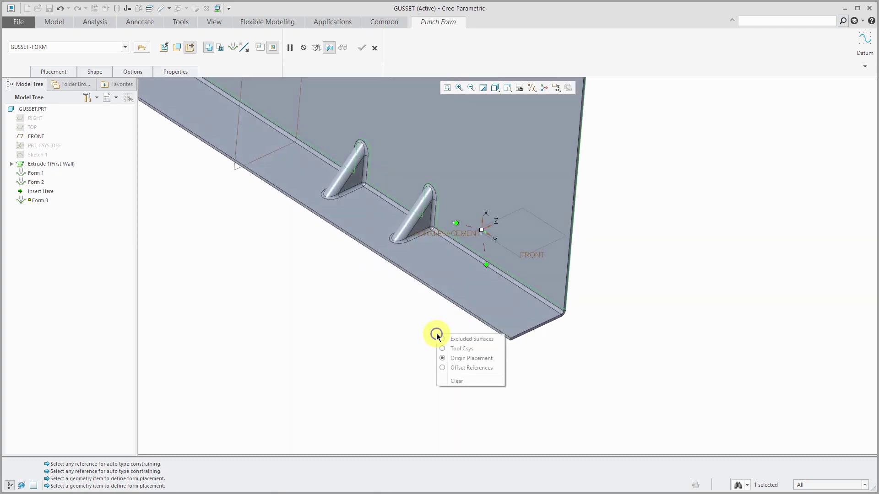
click(464, 367)
click(465, 290)
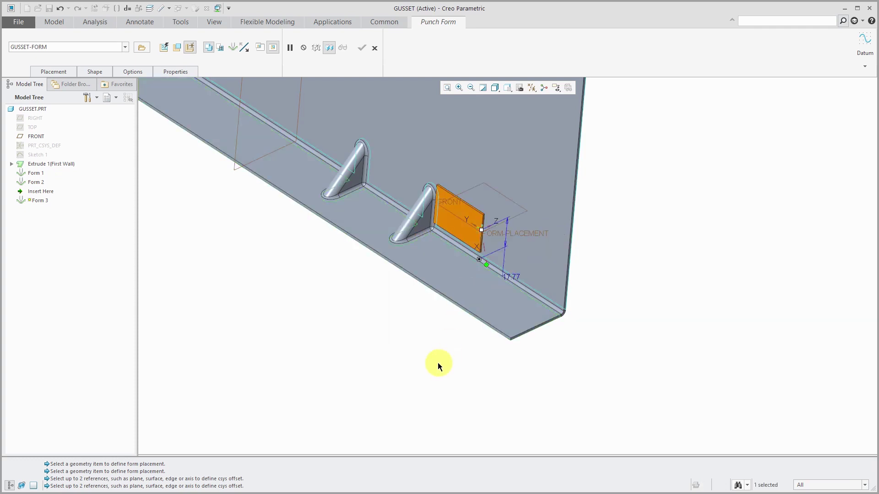
scroll(405, 378, up, 2)
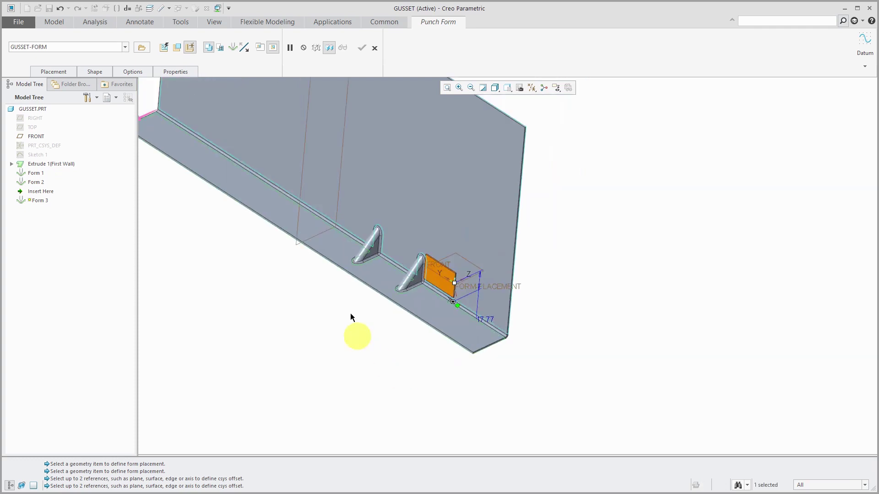
ctrl+click(300, 176)
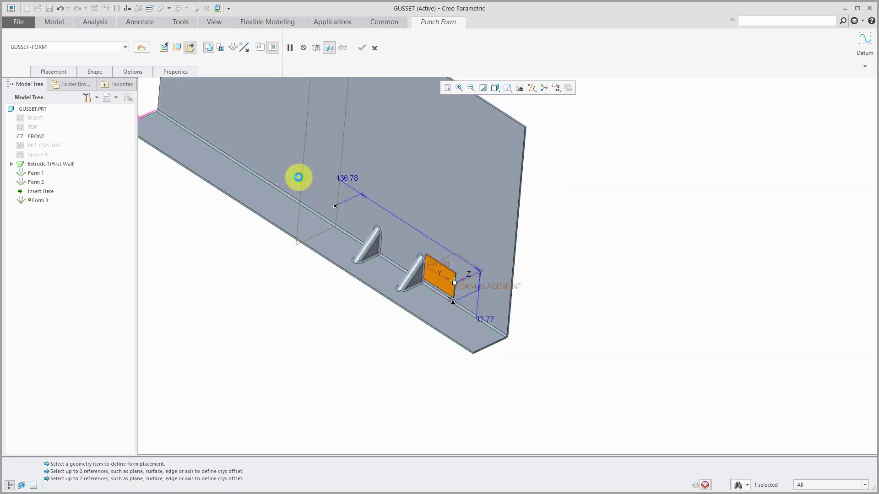
Step: Flip Form 3's placement and rotate it 90 degrees about the first axis
click(46, 71)
click(102, 120)
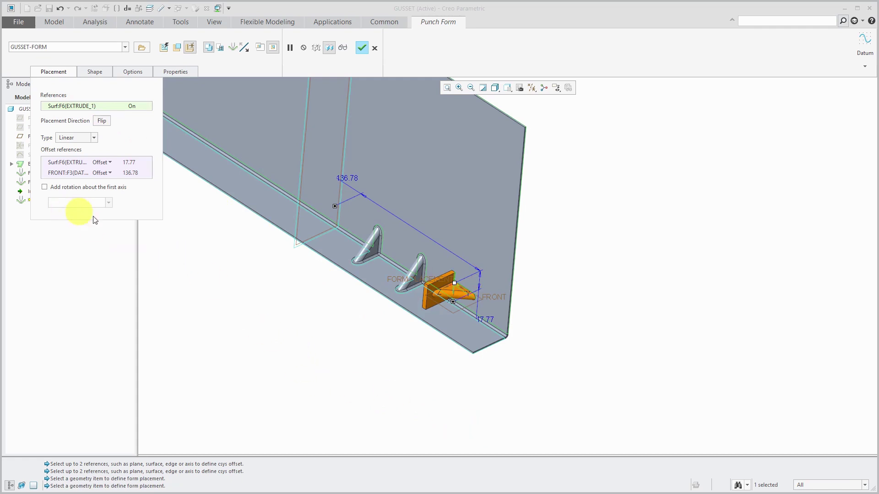
click(45, 187)
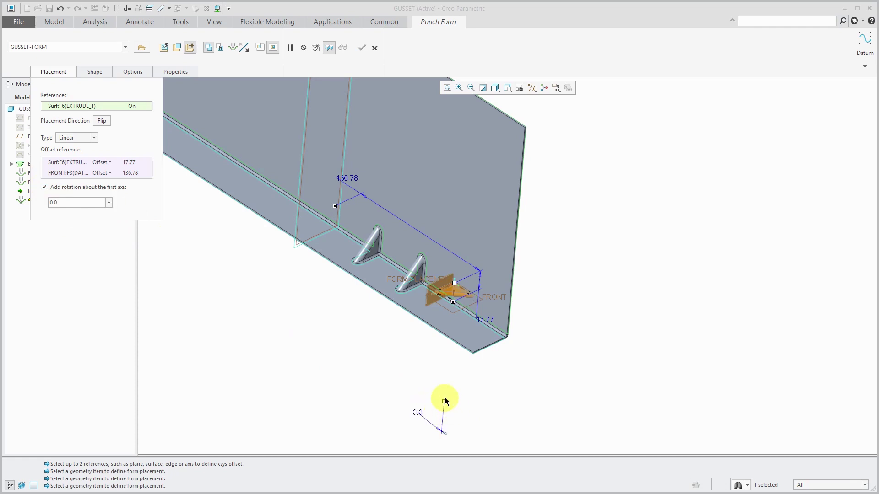
drag(446, 404, 581, 381)
double_click(576, 343)
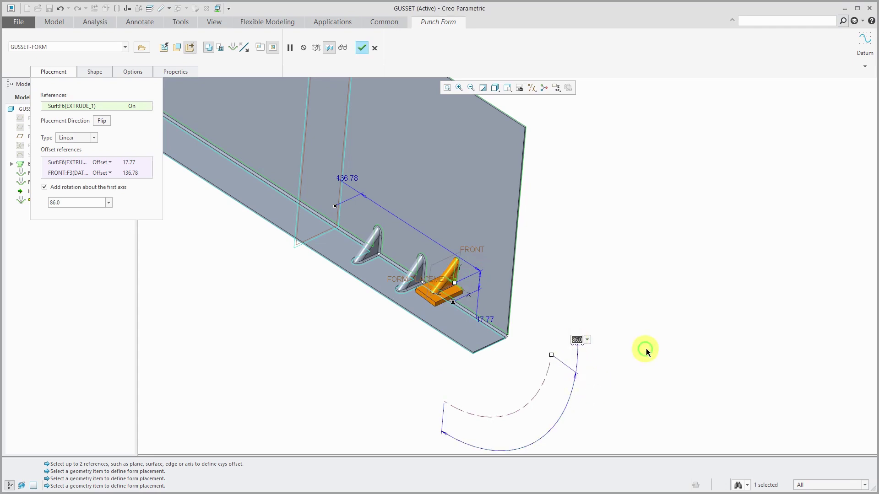
text(90)
key(Return)
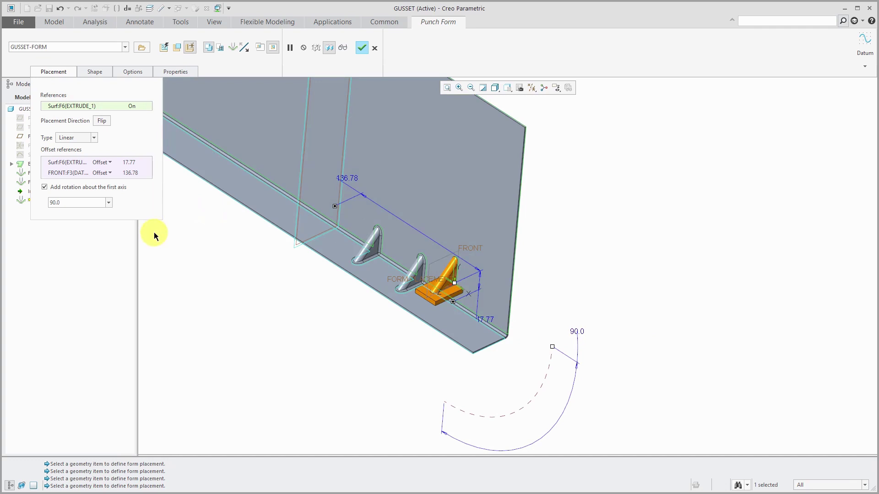
Step: Align the form to the wall surface and set its FRONT offset to 150
click(112, 164)
click(111, 162)
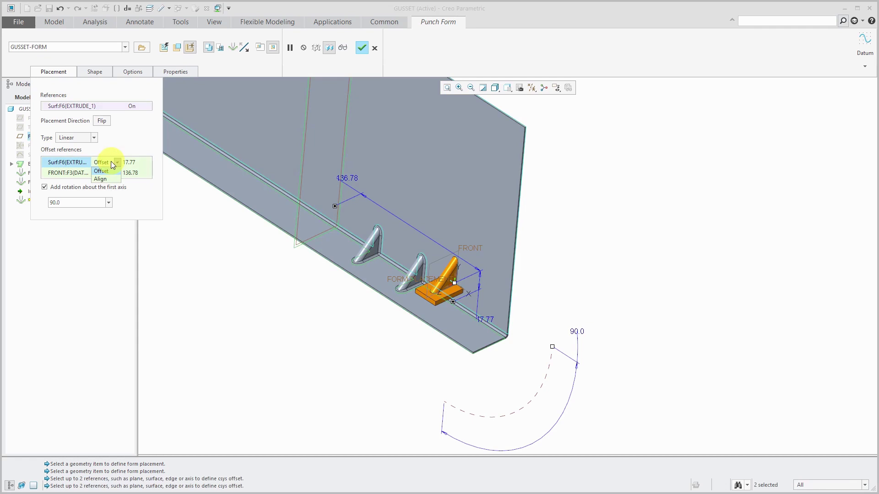
click(108, 179)
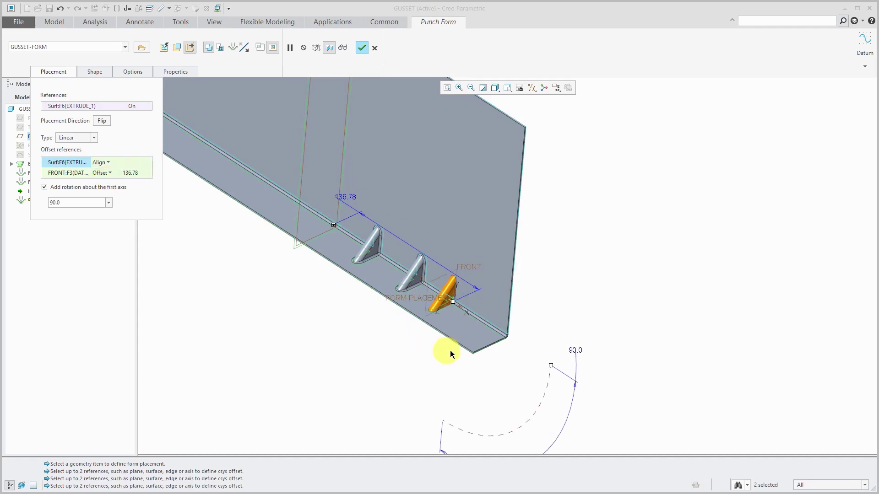
scroll(458, 293, up, 3)
scroll(458, 302, down, 3)
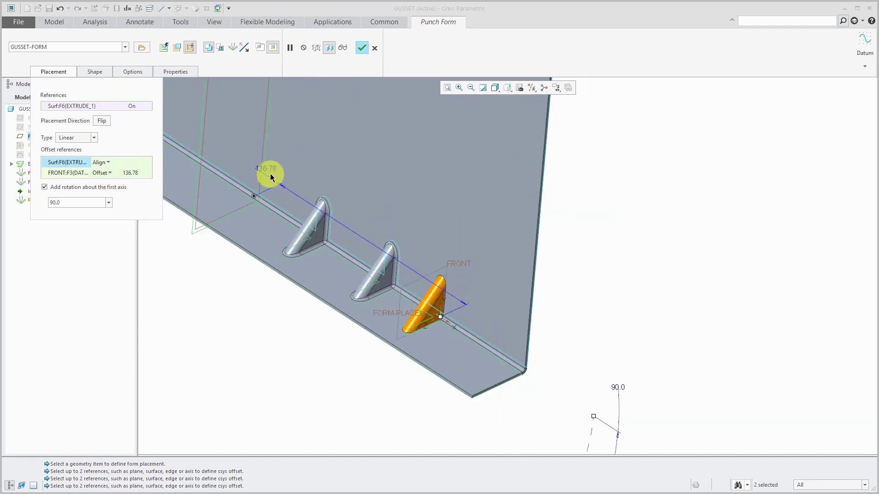
double_click(265, 168)
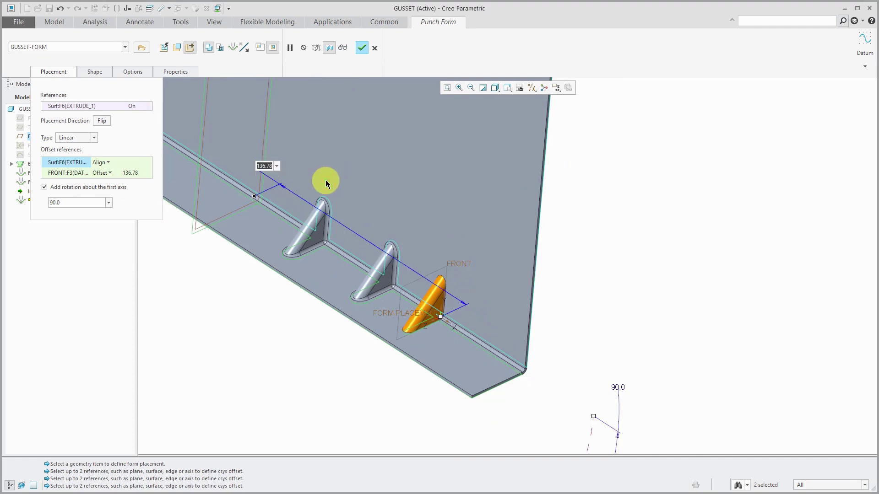
text(150)
key(Return)
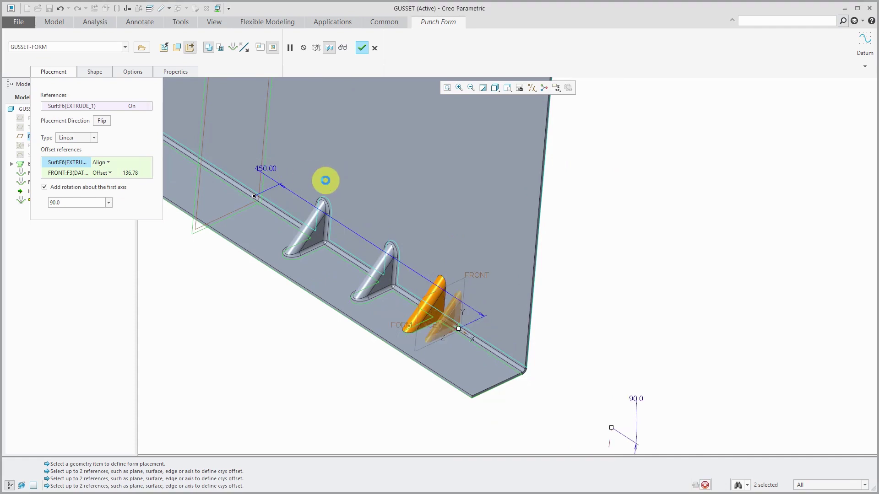
Step: Round Form 3's placement edges and complete the third punch form
click(132, 71)
click(122, 116)
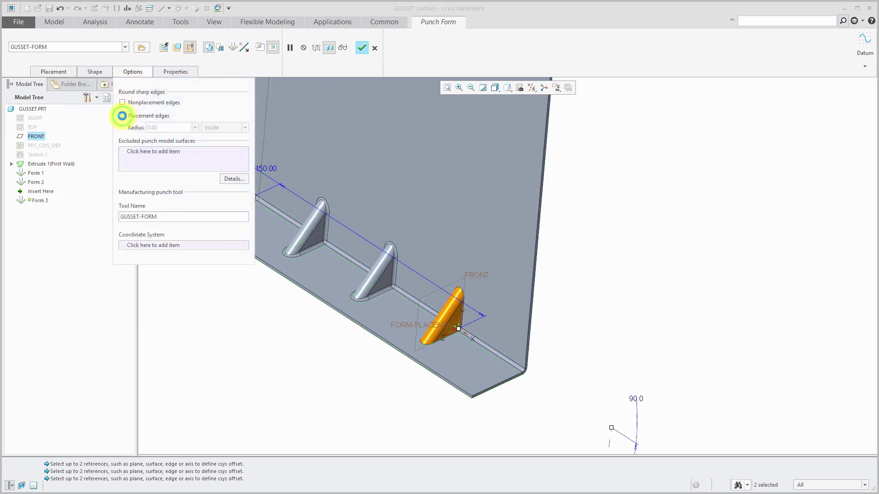
scroll(702, 272, up, 1)
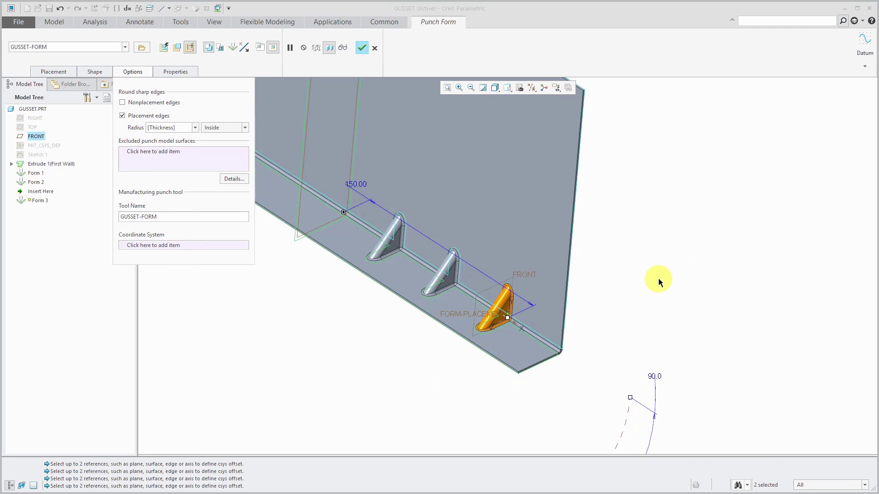
click(361, 49)
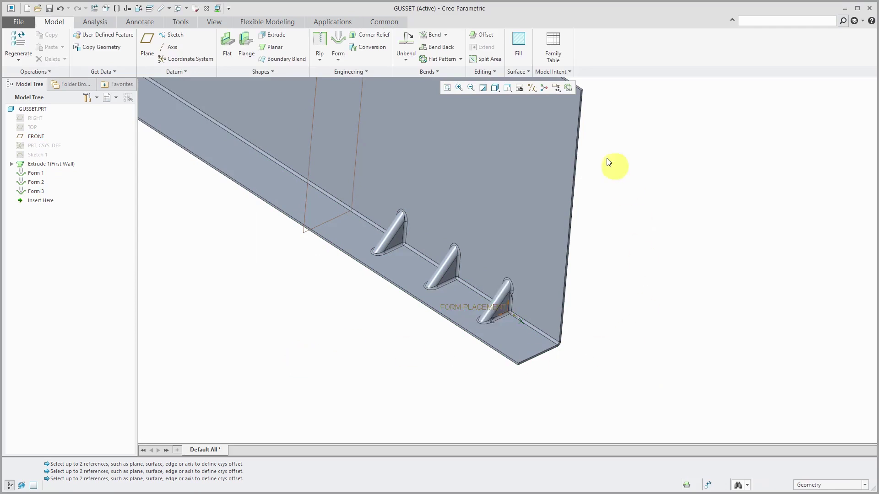
Step: Hide coordinate systems in the view, keep datum planes shown, and restore the default orientation
click(535, 88)
click(557, 129)
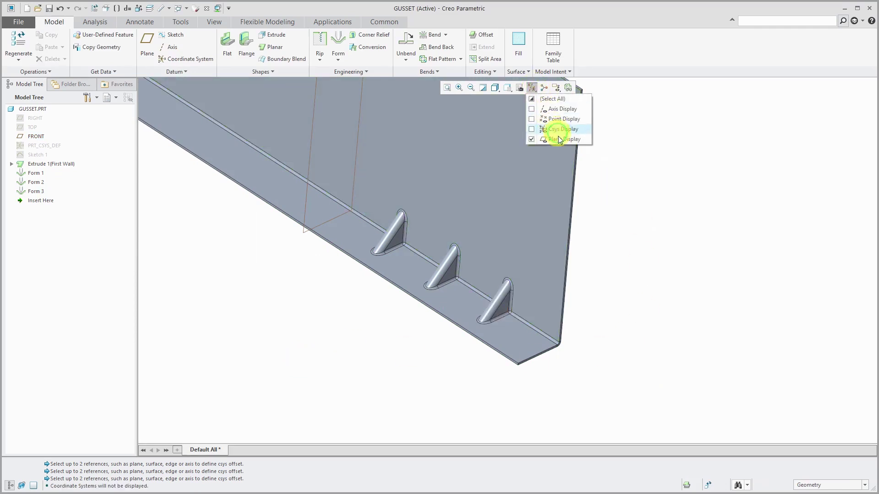
click(558, 138)
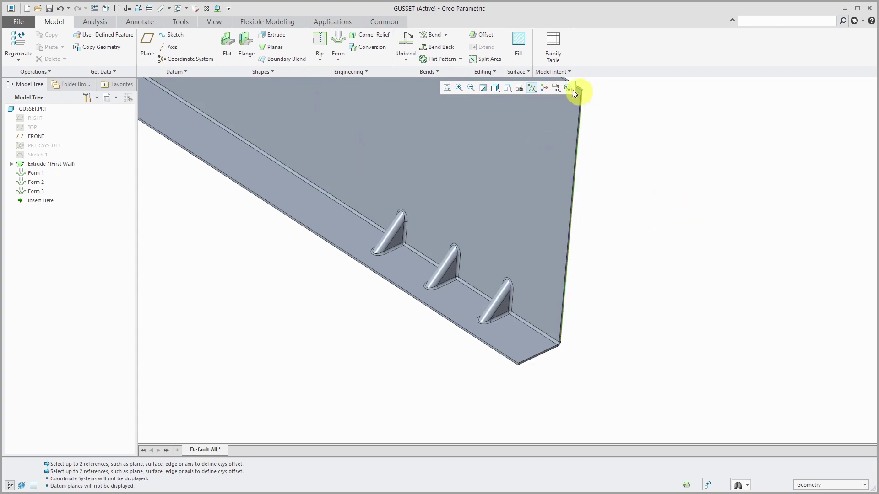
click(535, 89)
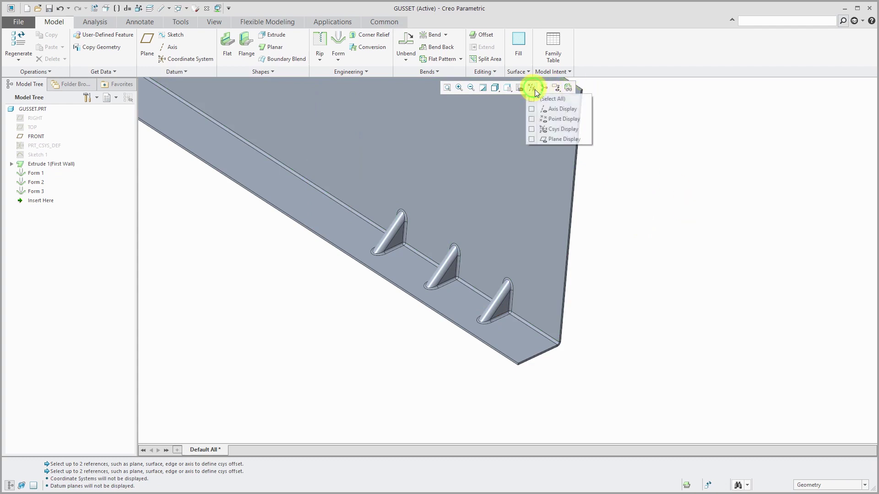
click(562, 140)
key(ctrl+d)
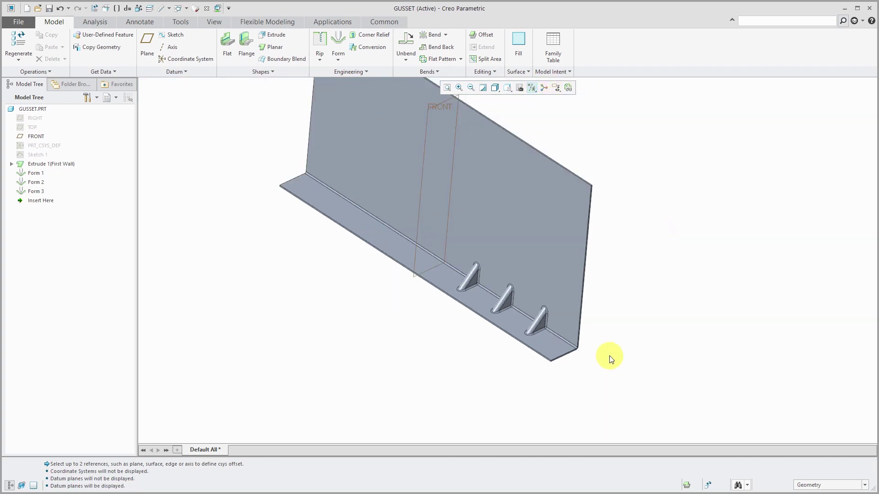
Step: Mirror Form 1, Form 2 and Form 3 about the FRONT plane
click(36, 173)
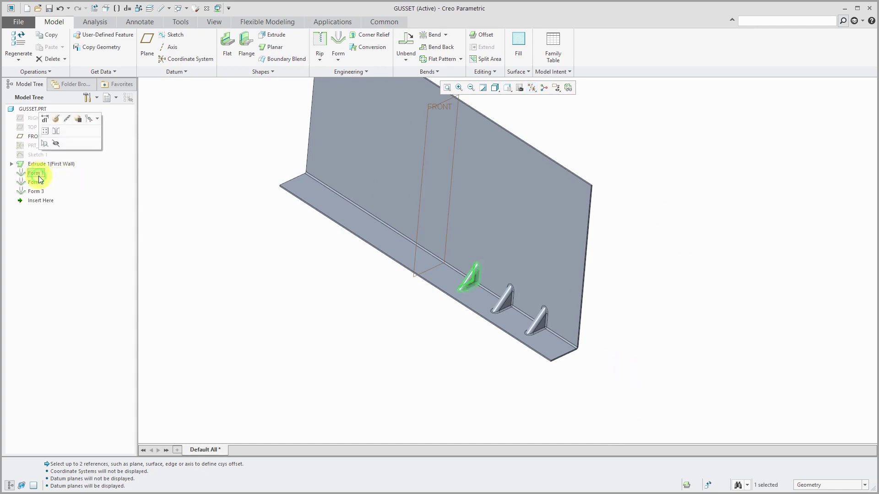
ctrl+click(36, 182)
ctrl+click(38, 192)
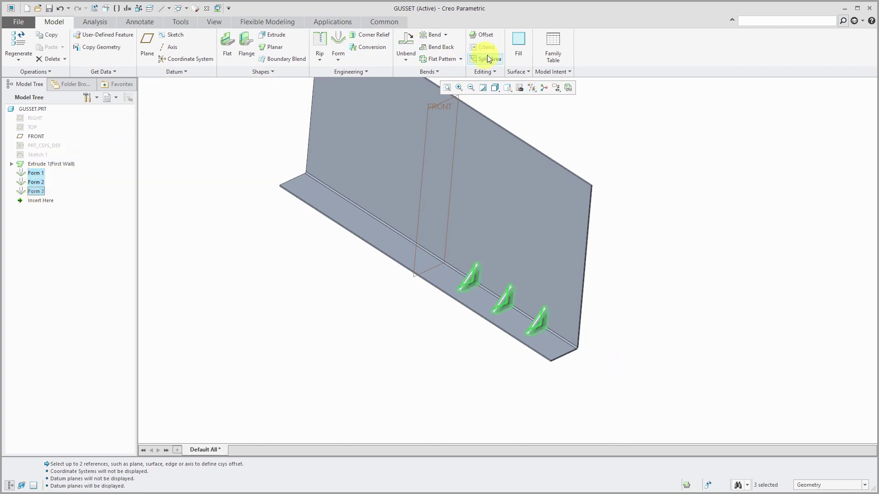
click(489, 71)
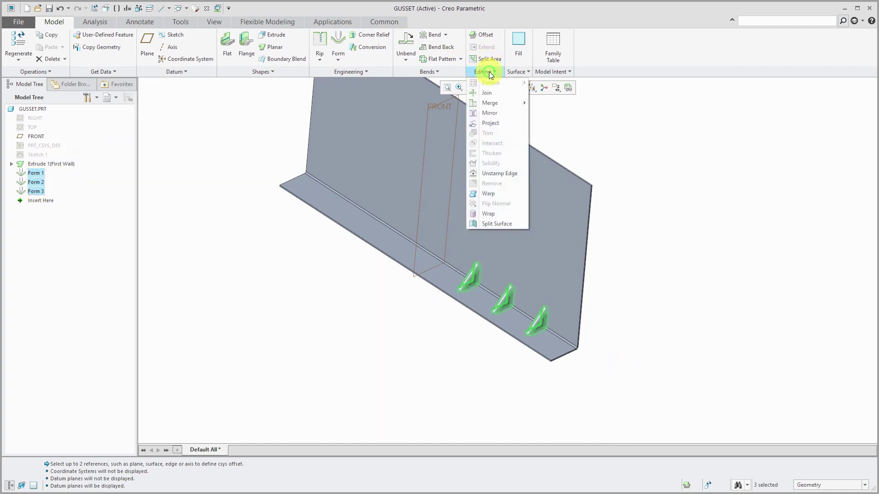
click(492, 113)
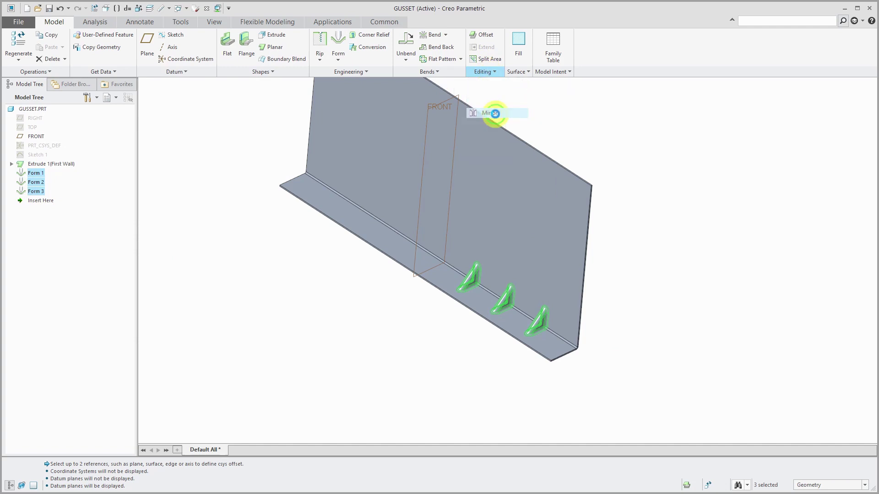
click(444, 107)
click(193, 48)
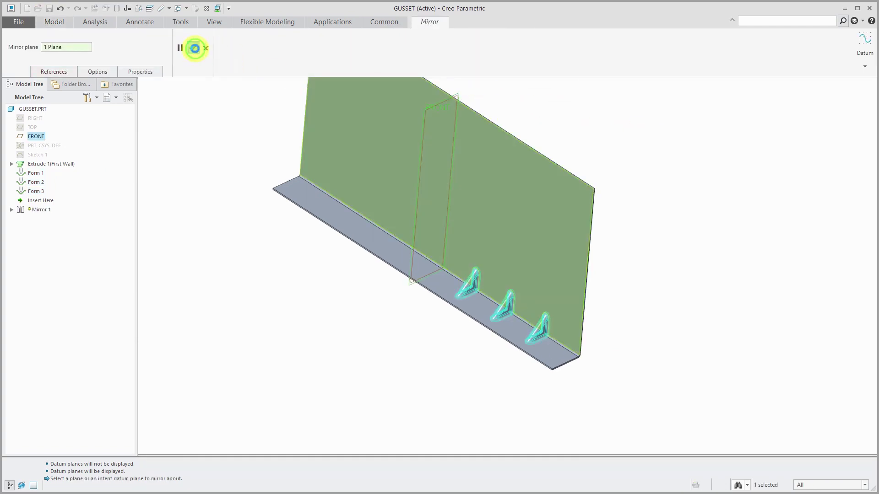
click(288, 265)
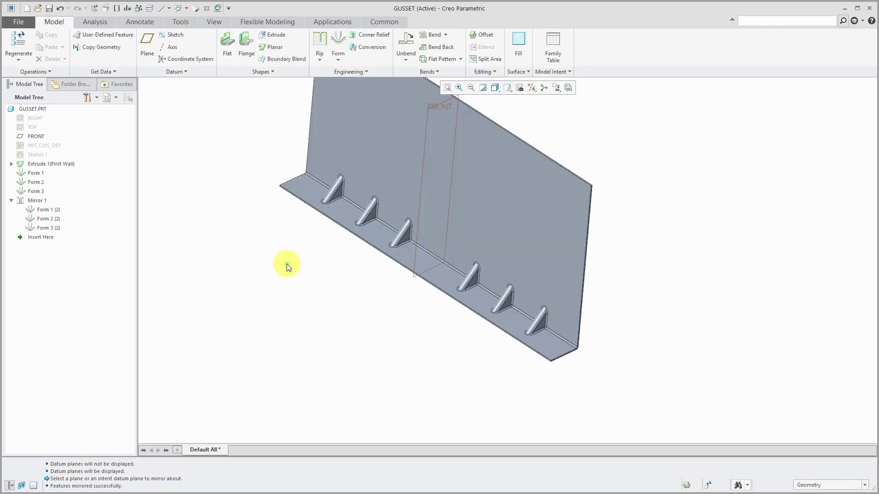
scroll(306, 262, down, 2)
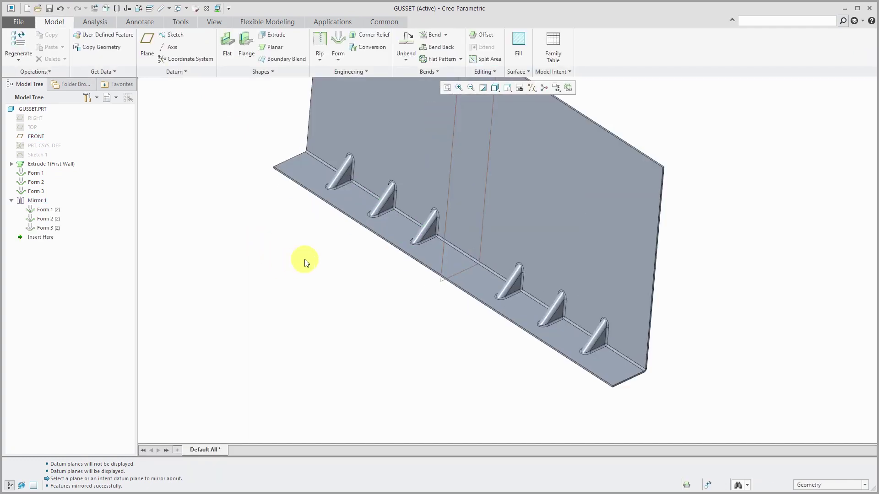